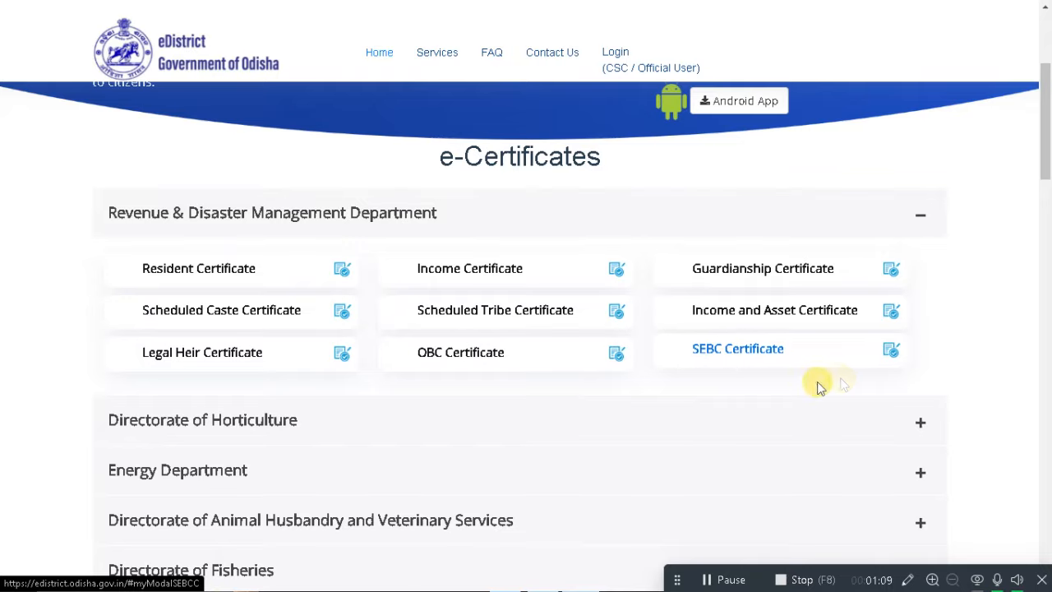
Mark the Resident Certificate entry under Revenue & Disaster Management Department with a rectangle annotation
{"action": "left_click_drag", "start_coordinate": [1046, 152], "coordinate": [1046, 123]}
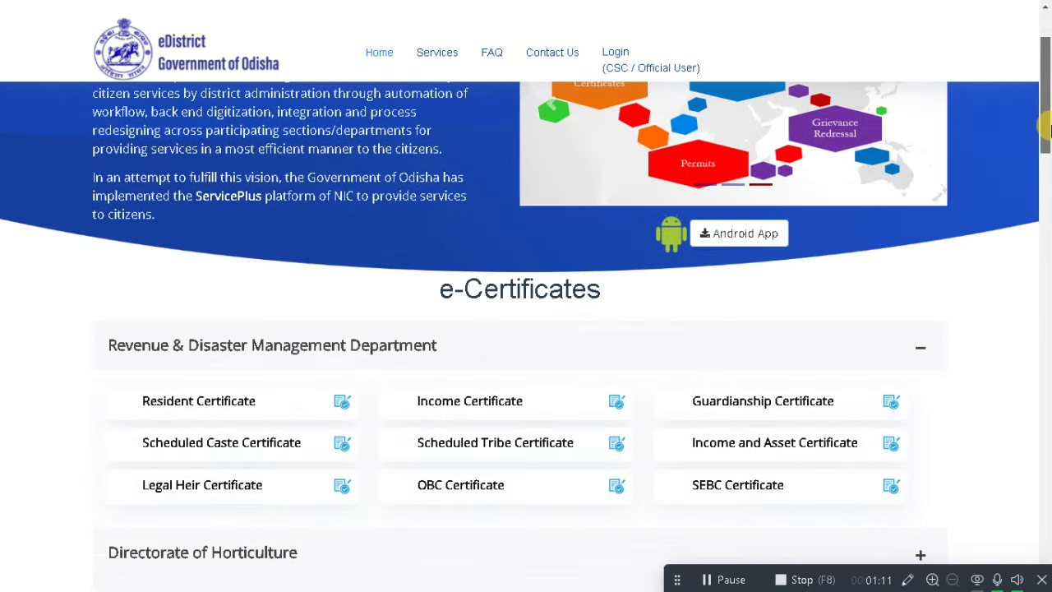
{"action": "scroll", "coordinate": [275, 99], "scroll_direction": "down", "scroll_amount": 2}
{"action": "left_click_drag", "start_coordinate": [94, 211], "coordinate": [339, 240]}
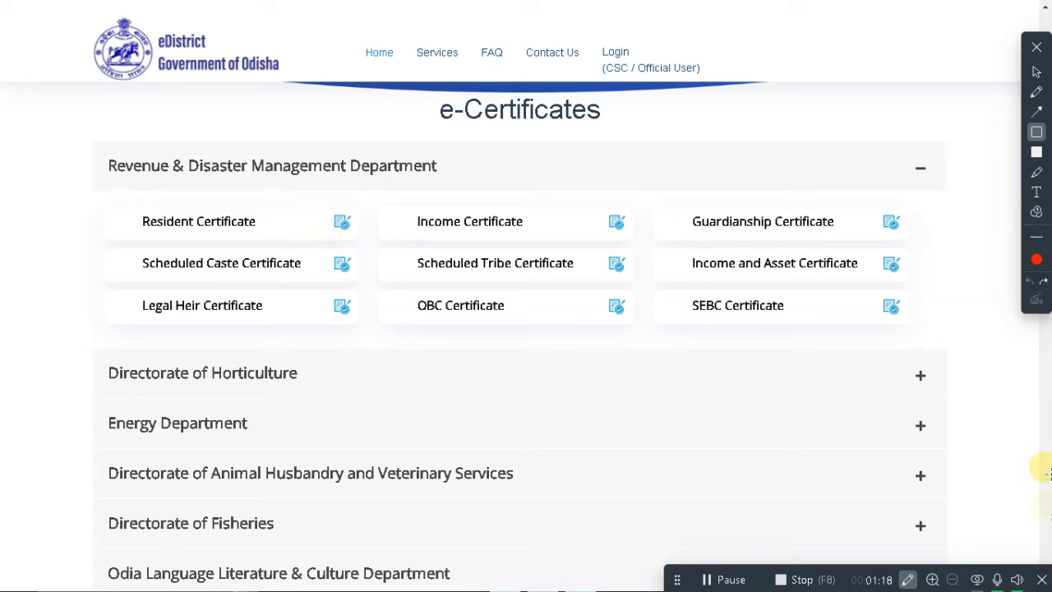
Write 2024 freehand across the e-Certificates list with the pen annotation and circle it
{"action": "left_click", "coordinate": [1037, 92]}
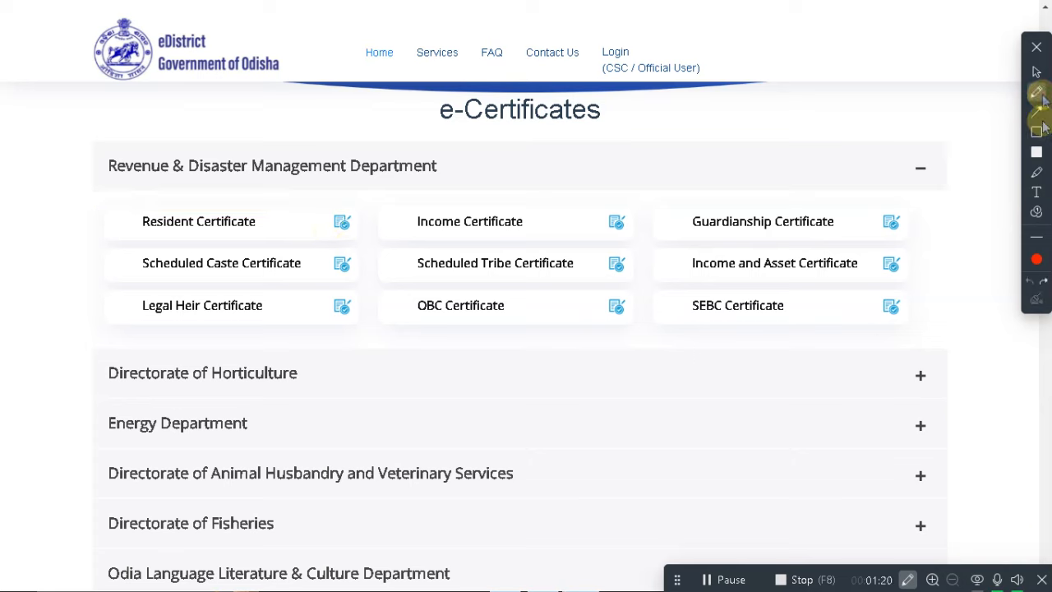
{"action": "mouse_move", "coordinate": [561, 421]}
{"action": "left_mouse_down"}
{"action": "mouse_move", "coordinate": [674, 530]}
{"action": "mouse_move", "coordinate": [707, 508]}
{"action": "left_mouse_up"}
{"action": "left_click_drag", "start_coordinate": [720, 333], "coordinate": [727, 429]}
{"action": "mouse_move", "coordinate": [743, 470]}
{"action": "left_mouse_down"}
{"action": "mouse_move", "coordinate": [772, 325]}
{"action": "mouse_move", "coordinate": [824, 407]}
{"action": "mouse_move", "coordinate": [884, 403]}
{"action": "left_mouse_up"}
{"action": "left_click_drag", "start_coordinate": [894, 265], "coordinate": [923, 378]}
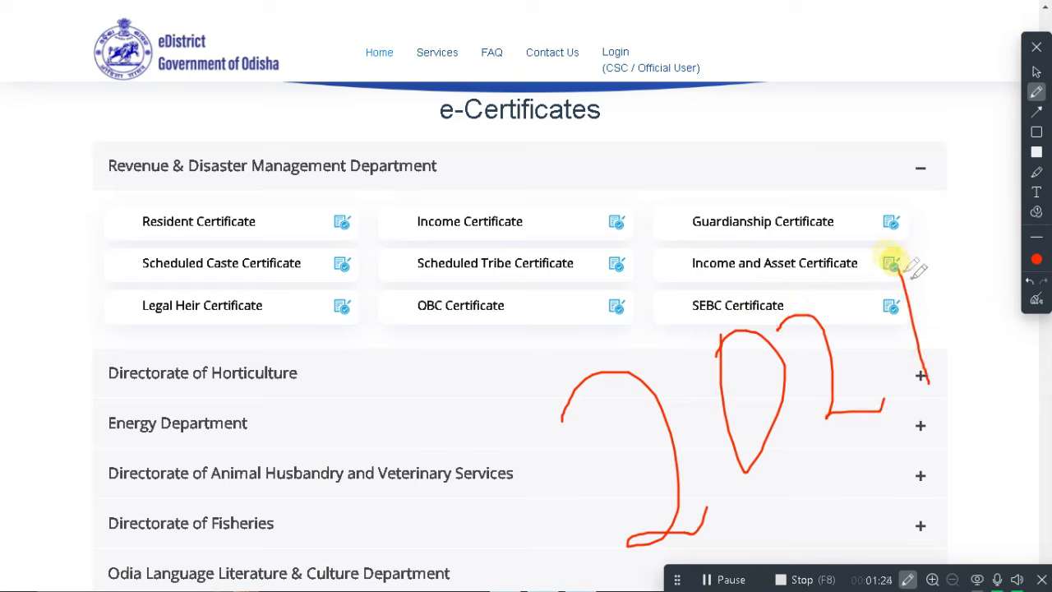
{"action": "mouse_move", "coordinate": [894, 266]}
{"action": "left_mouse_down"}
{"action": "mouse_move", "coordinate": [879, 346]}
{"action": "mouse_move", "coordinate": [922, 318]}
{"action": "left_mouse_up"}
{"action": "mouse_move", "coordinate": [546, 315]}
{"action": "left_mouse_down"}
{"action": "mouse_move", "coordinate": [624, 535]}
{"action": "mouse_move", "coordinate": [957, 292]}
{"action": "mouse_move", "coordinate": [674, 206]}
{"action": "mouse_move", "coordinate": [538, 327]}
{"action": "left_mouse_up"}
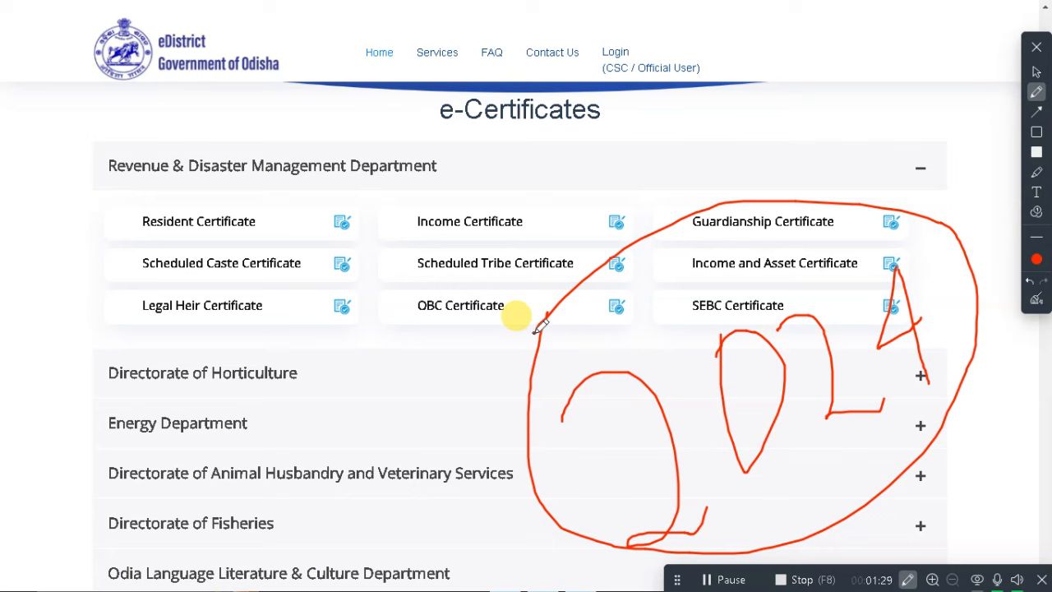
Undo the freehand 2024 strokes and their circle, and exit annotation mode
{"action": "key", "text": "ctrl+z"}
{"action": "key", "text": "ctrl+z"}
{"action": "key", "text": "ctrl+z"}
{"action": "key", "text": "ctrl+z"}
{"action": "key", "text": "ctrl+z"}
{"action": "key", "text": "ctrl+z"}
{"action": "key", "text": "ctrl+z"}
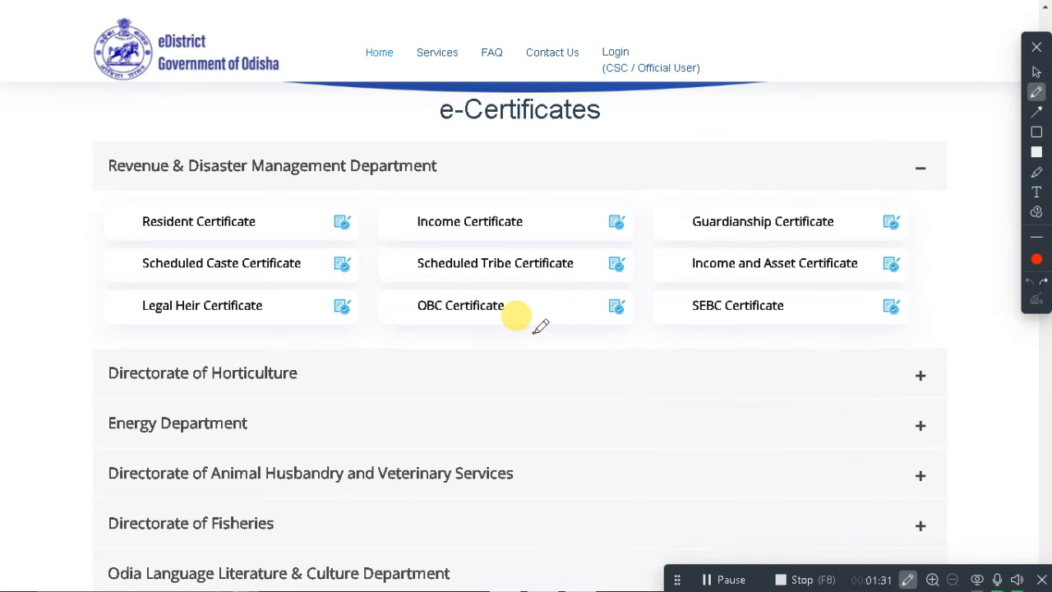
{"action": "left_click", "coordinate": [908, 580]}
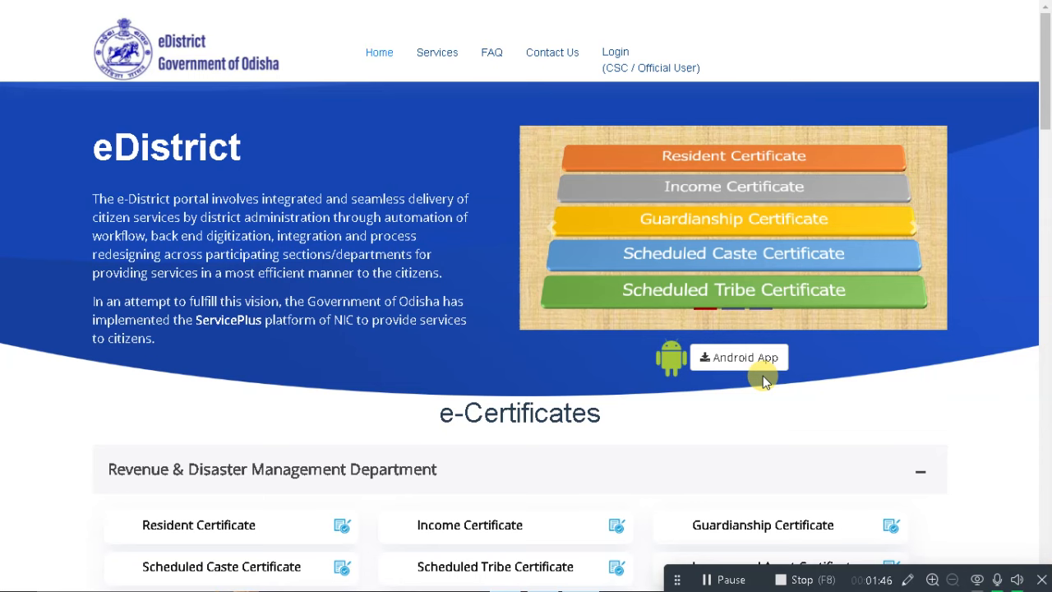
Go to Google in full screen and search for "edistrict odisha"
{"action": "left_click", "coordinate": [524, 51]}
{"action": "left_click", "coordinate": [397, 47]}
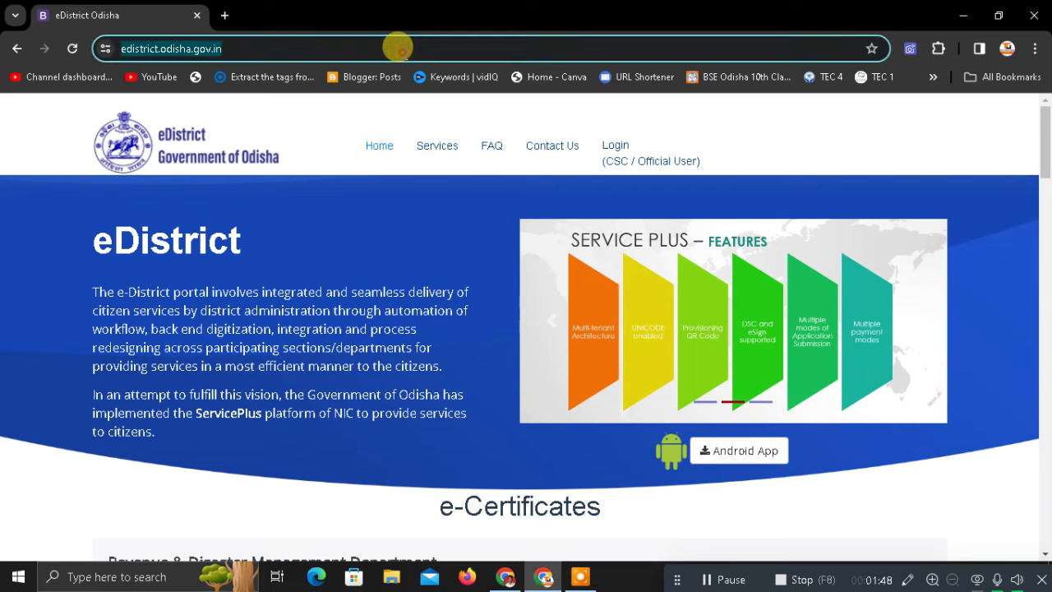
{"action": "type", "text": "GOO"}
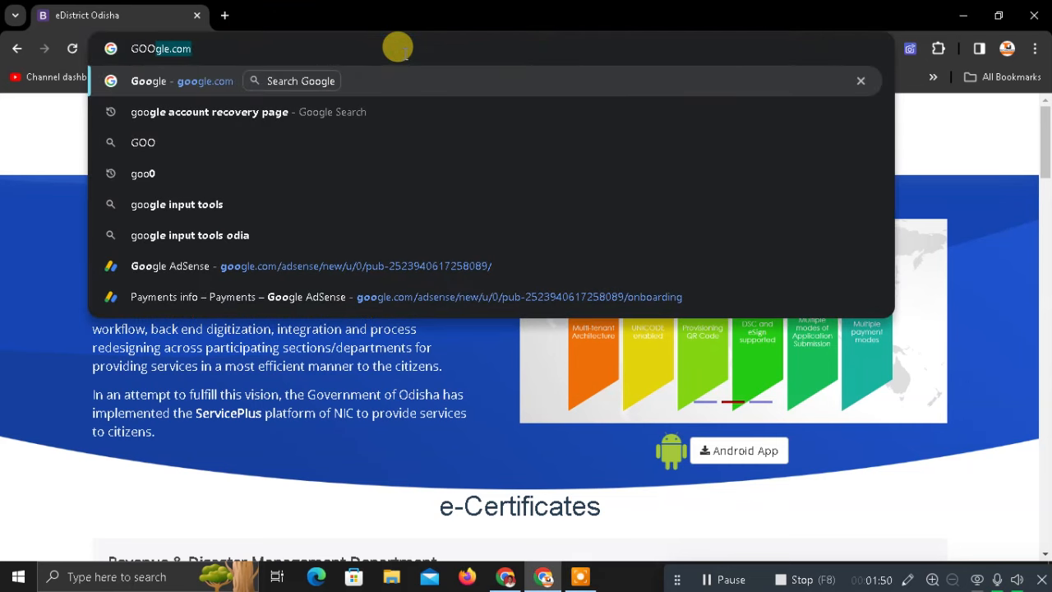
{"action": "key", "text": "Return"}
{"action": "key", "text": "F11"}
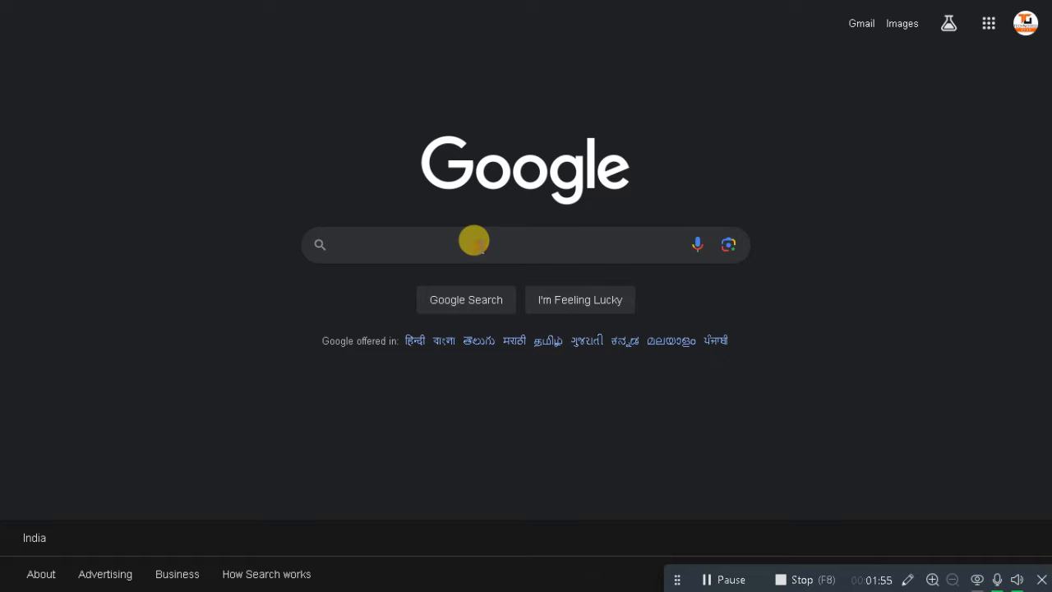
{"action": "left_click", "coordinate": [474, 242]}
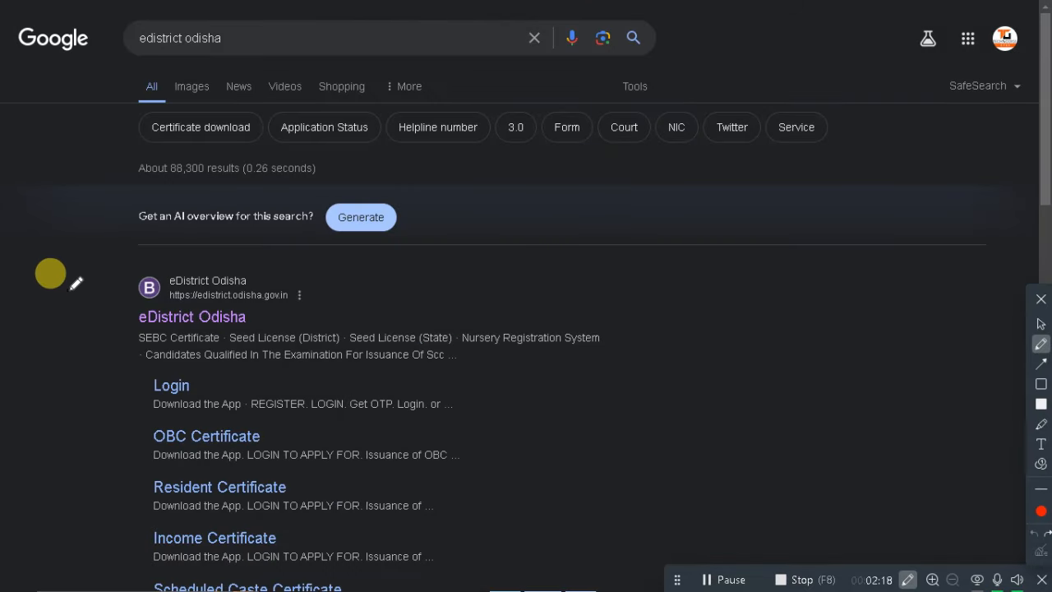
Circle the eDistrict Odisha search result with temporary pen annotations and exit annotation mode
{"action": "mouse_move", "coordinate": [71, 285]}
{"action": "left_mouse_down"}
{"action": "mouse_move", "coordinate": [212, 248]}
{"action": "mouse_move", "coordinate": [589, 282]}
{"action": "mouse_move", "coordinate": [605, 391]}
{"action": "left_mouse_up"}
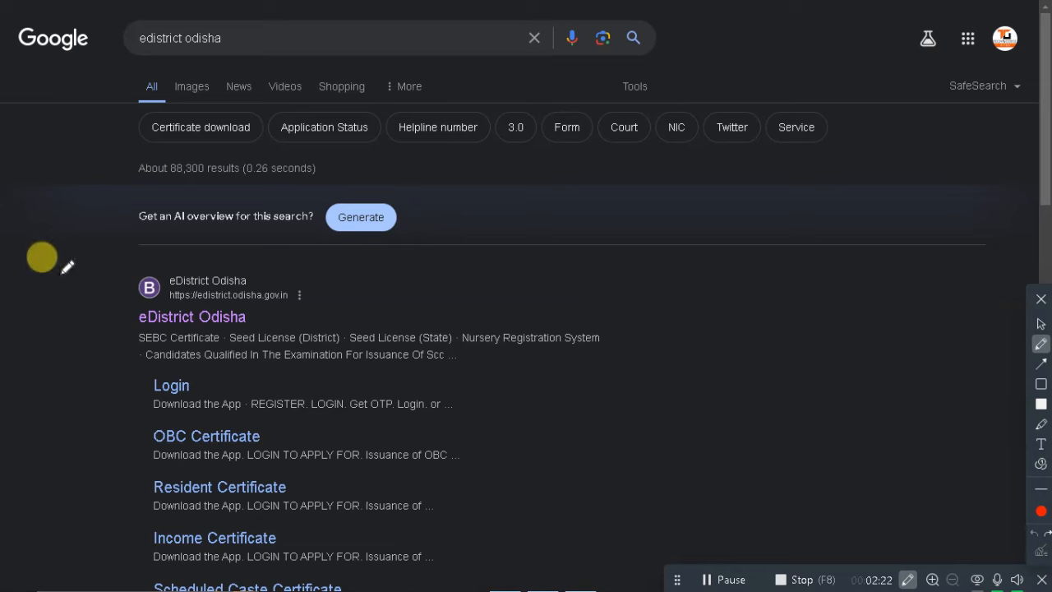
{"action": "mouse_move", "coordinate": [97, 322]}
{"action": "left_mouse_down"}
{"action": "mouse_move", "coordinate": [99, 266]}
{"action": "mouse_move", "coordinate": [364, 246]}
{"action": "left_mouse_up"}
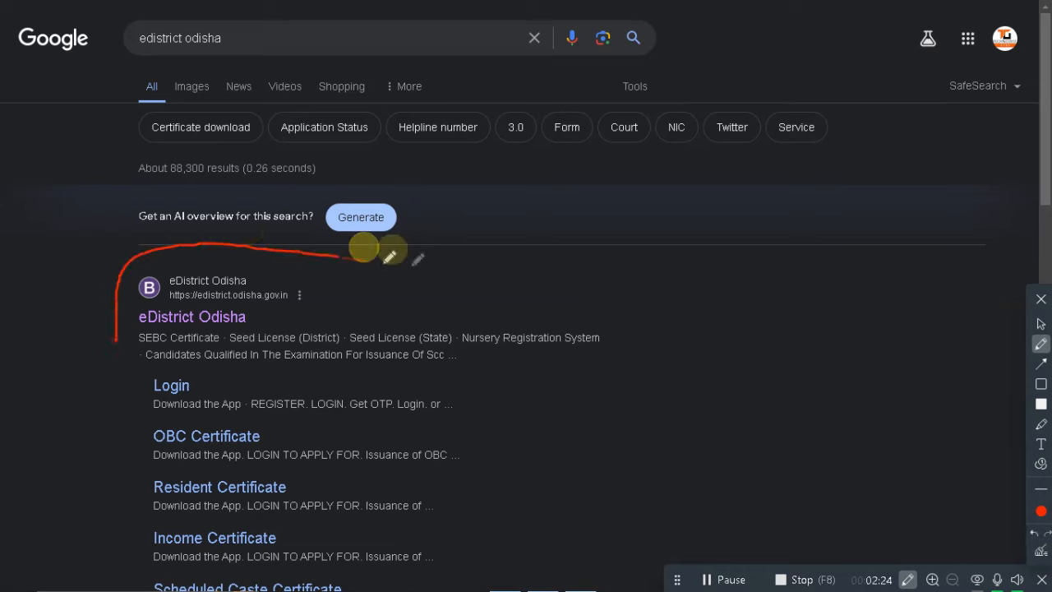
{"action": "mouse_move", "coordinate": [212, 309]}
{"action": "left_mouse_down"}
{"action": "mouse_move", "coordinate": [153, 242]}
{"action": "mouse_move", "coordinate": [270, 264]}
{"action": "left_mouse_up"}
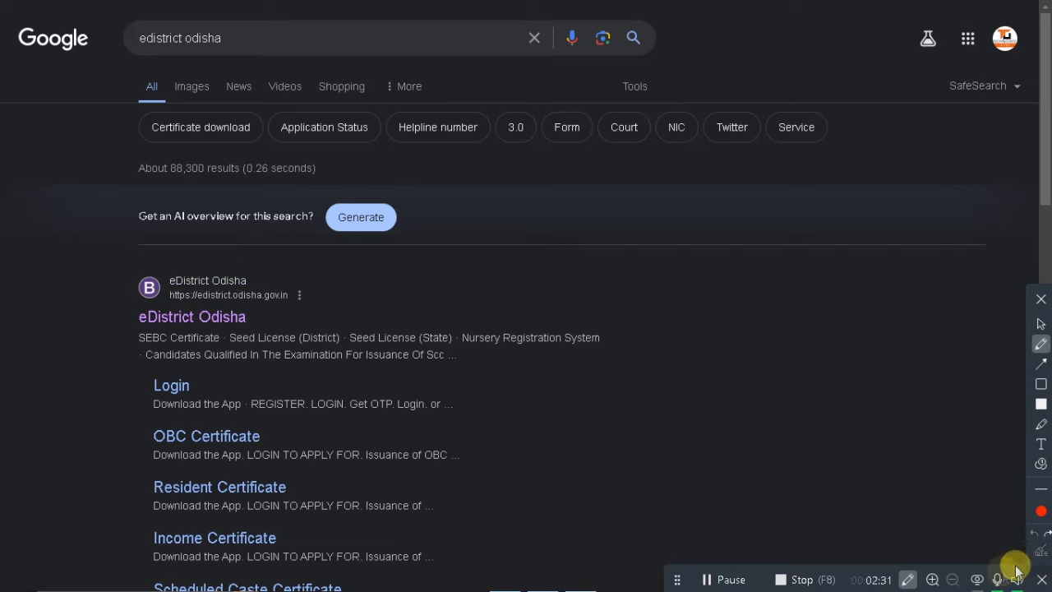
{"action": "left_click", "coordinate": [911, 579]}
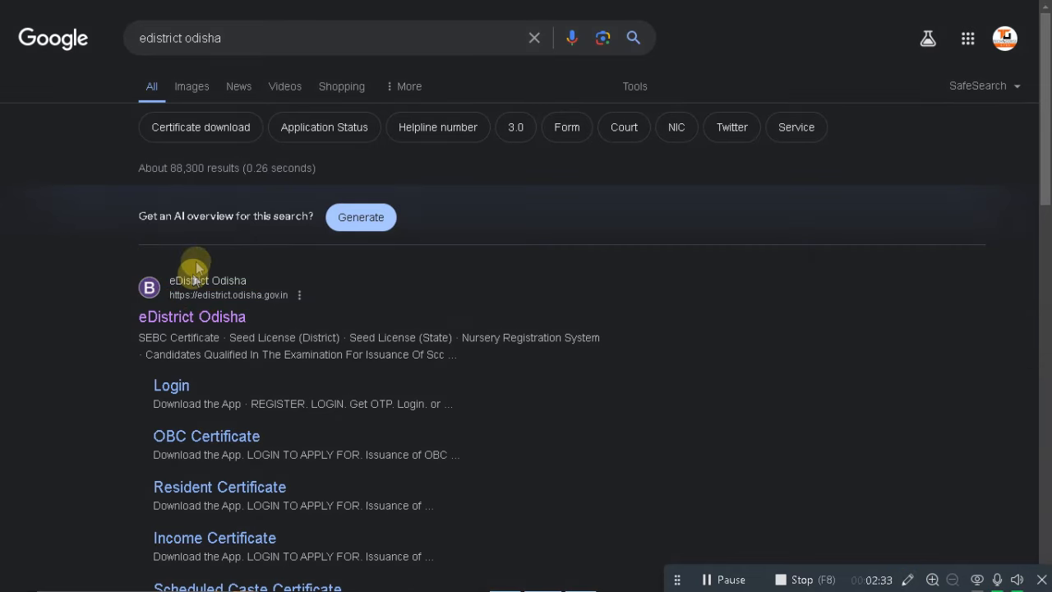
Open the eDistrict Odisha website from the search results
{"action": "left_click", "coordinate": [219, 327]}
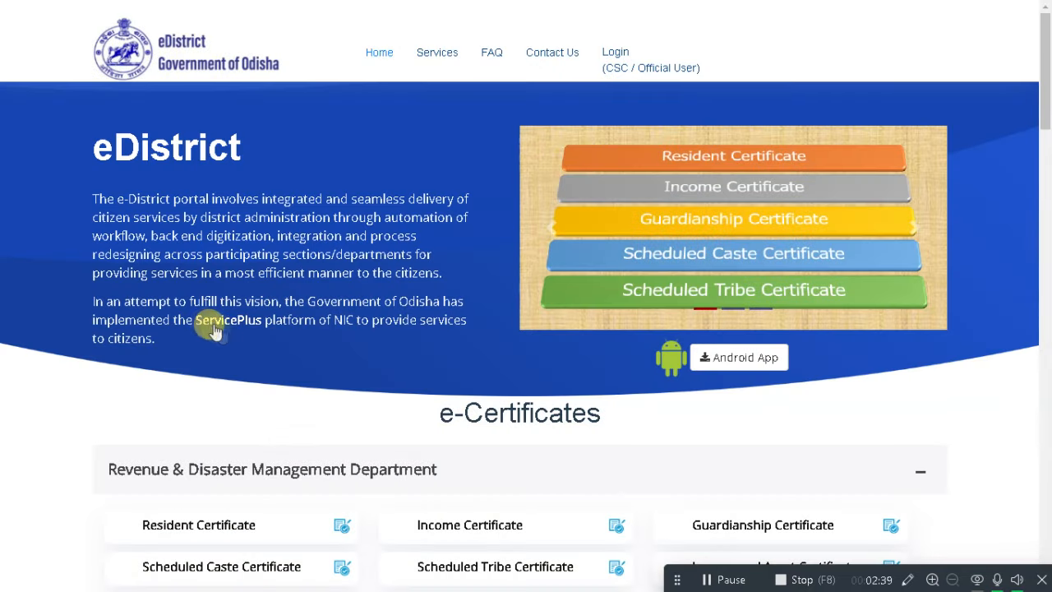
{"action": "left_click_drag", "start_coordinate": [1045, 113], "coordinate": [1047, 72]}
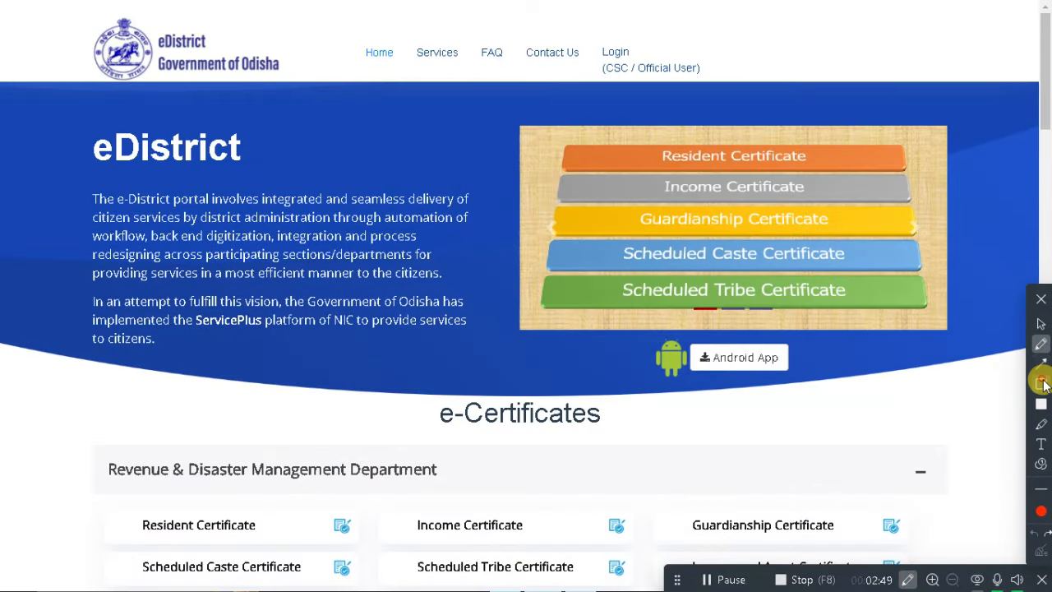
Mark the Login (CSC / Official User) link with a red rectangle annotation and exit annotation mode
{"action": "left_click", "coordinate": [1042, 383]}
{"action": "mouse_move", "coordinate": [588, 34]}
{"action": "left_mouse_down"}
{"action": "mouse_move", "coordinate": [707, 82]}
{"action": "mouse_move", "coordinate": [738, 82]}
{"action": "left_mouse_up"}
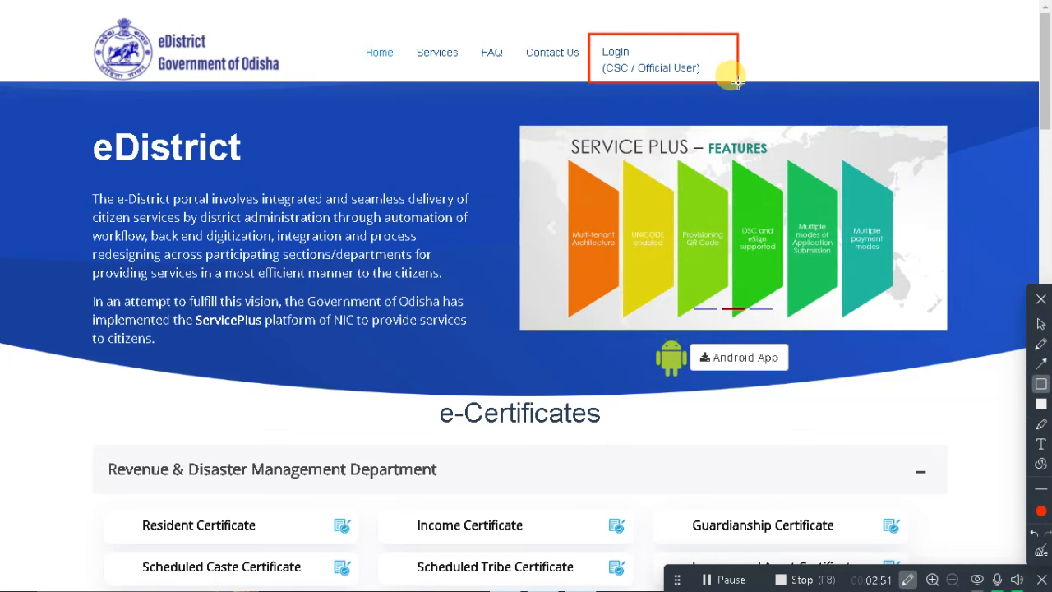
{"action": "left_click", "coordinate": [908, 580]}
Open the CSC / Official User login dialog and switch it to the registration form
{"action": "left_click", "coordinate": [615, 51]}
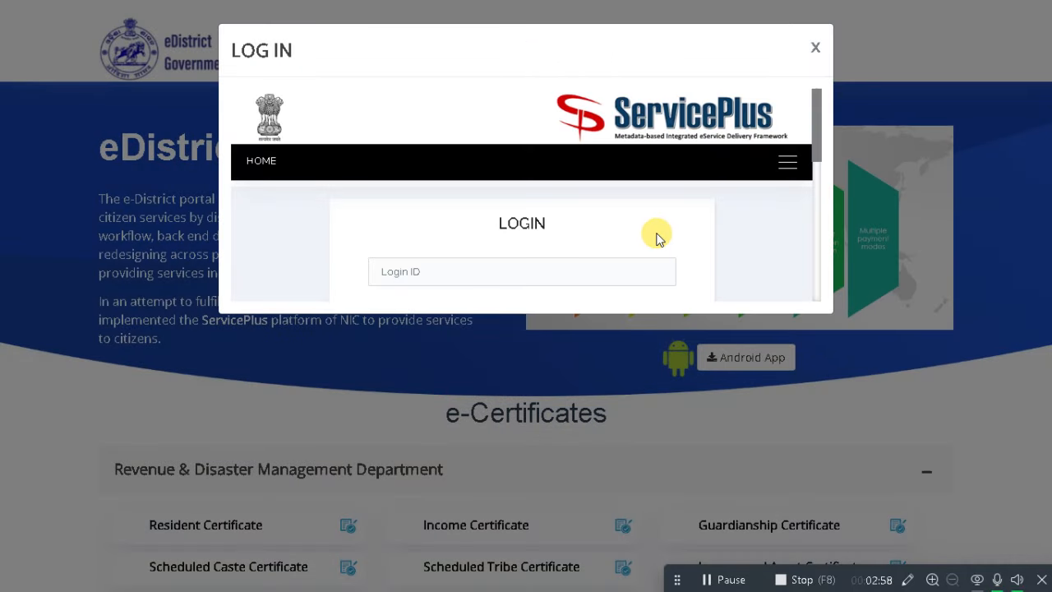
{"action": "left_click_drag", "start_coordinate": [817, 103], "coordinate": [819, 132]}
{"action": "left_click", "coordinate": [415, 212]}
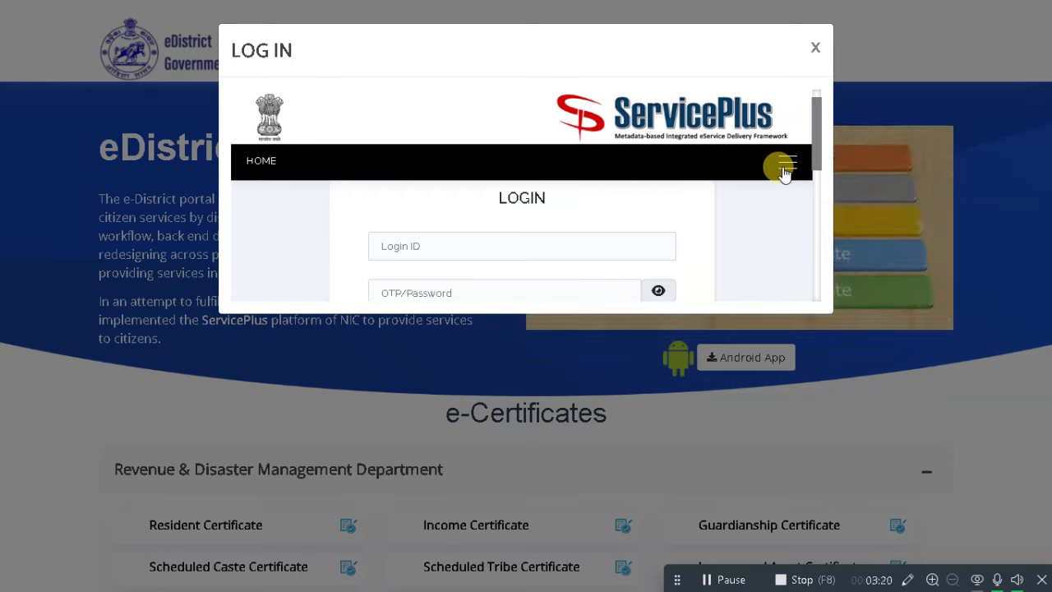
{"action": "left_click", "coordinate": [788, 164]}
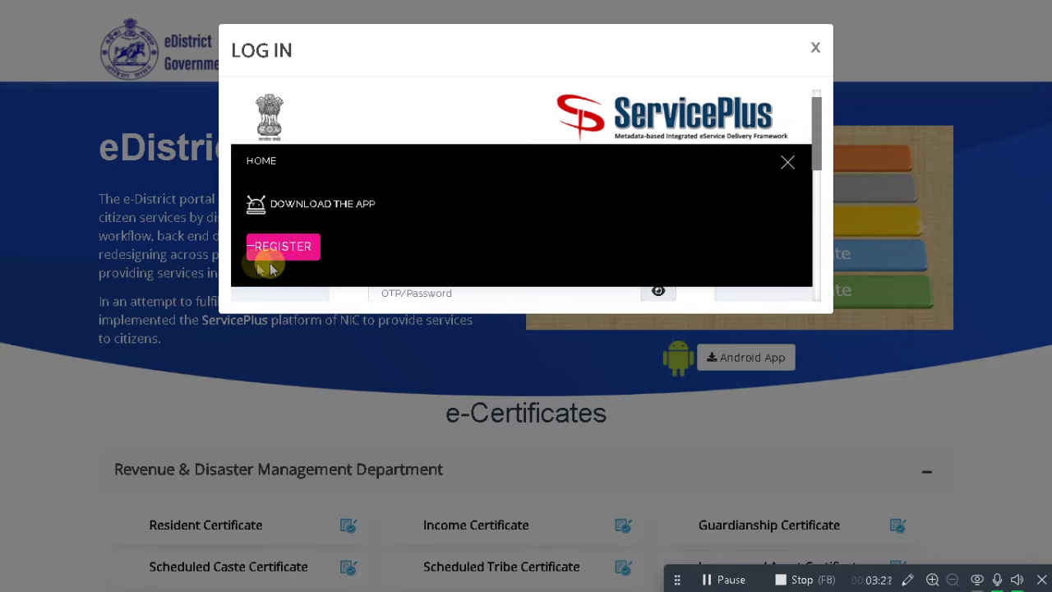
{"action": "left_click", "coordinate": [289, 245]}
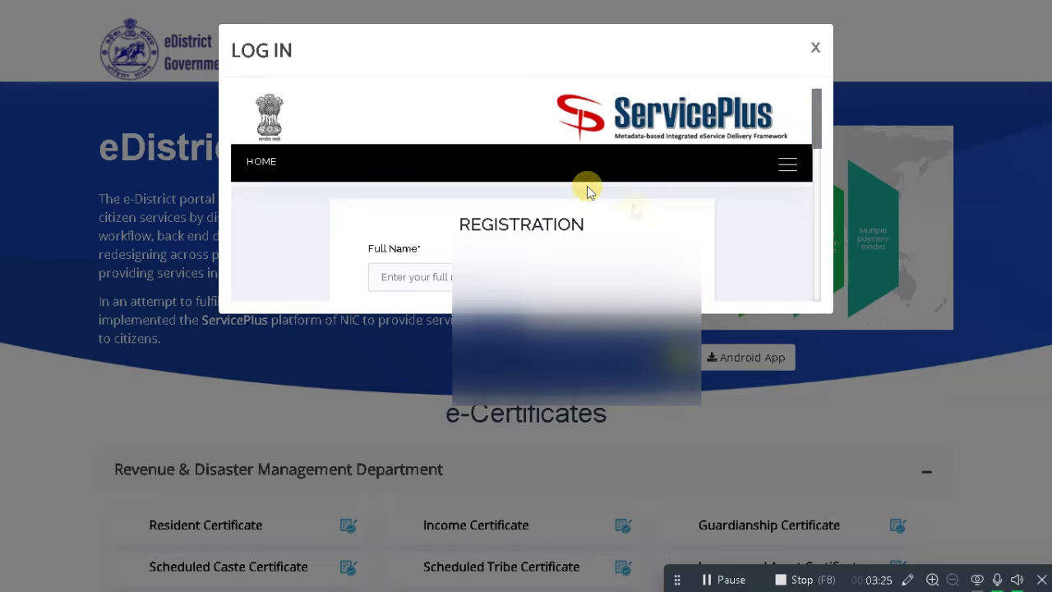
Review the registration form's name, email, mobile, password, state and captcha fields without filling them, and close the dialog
{"action": "scroll", "coordinate": [658, 207], "scroll_direction": "down", "scroll_amount": 2}
{"action": "left_click", "coordinate": [446, 211]}
{"action": "scroll", "coordinate": [632, 213], "scroll_direction": "down", "scroll_amount": 1}
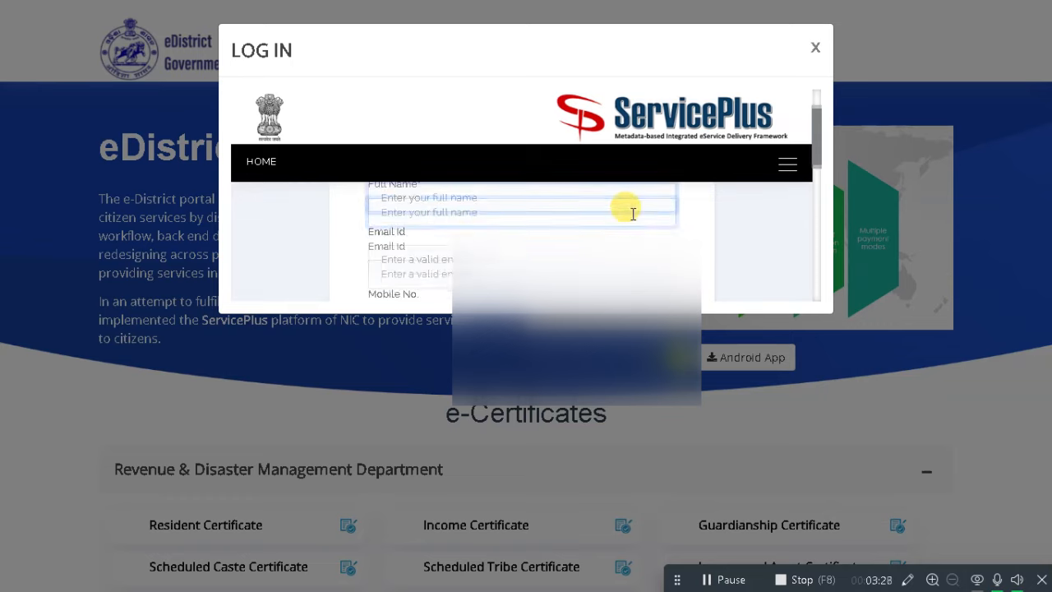
{"action": "left_click", "coordinate": [493, 210]}
{"action": "left_click", "coordinate": [399, 261]}
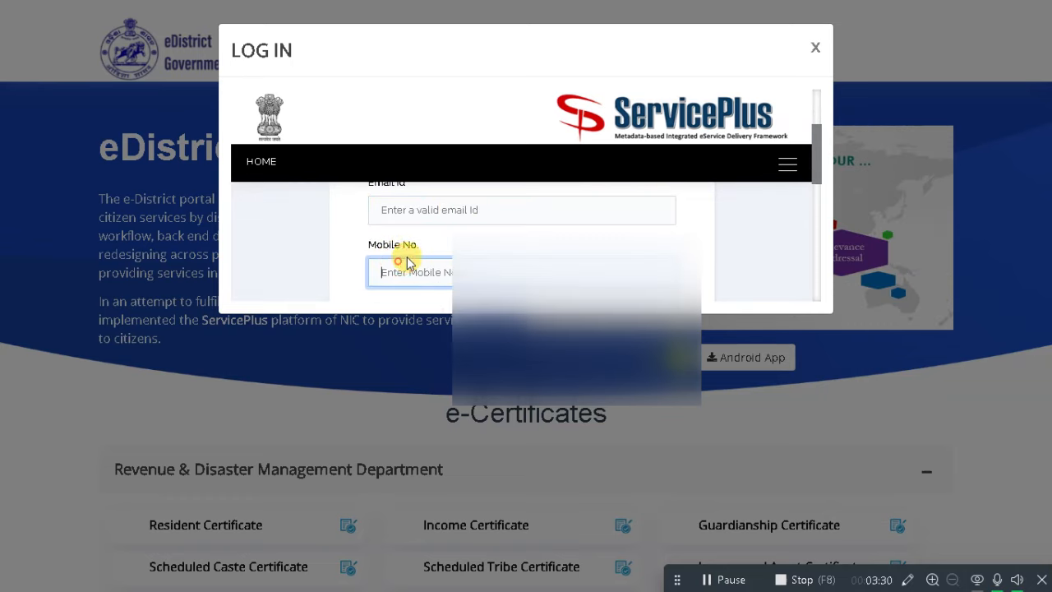
{"action": "scroll", "coordinate": [405, 246], "scroll_direction": "down", "scroll_amount": 2}
{"action": "scroll", "coordinate": [463, 223], "scroll_direction": "up", "scroll_amount": 1}
{"action": "left_click", "coordinate": [417, 284]}
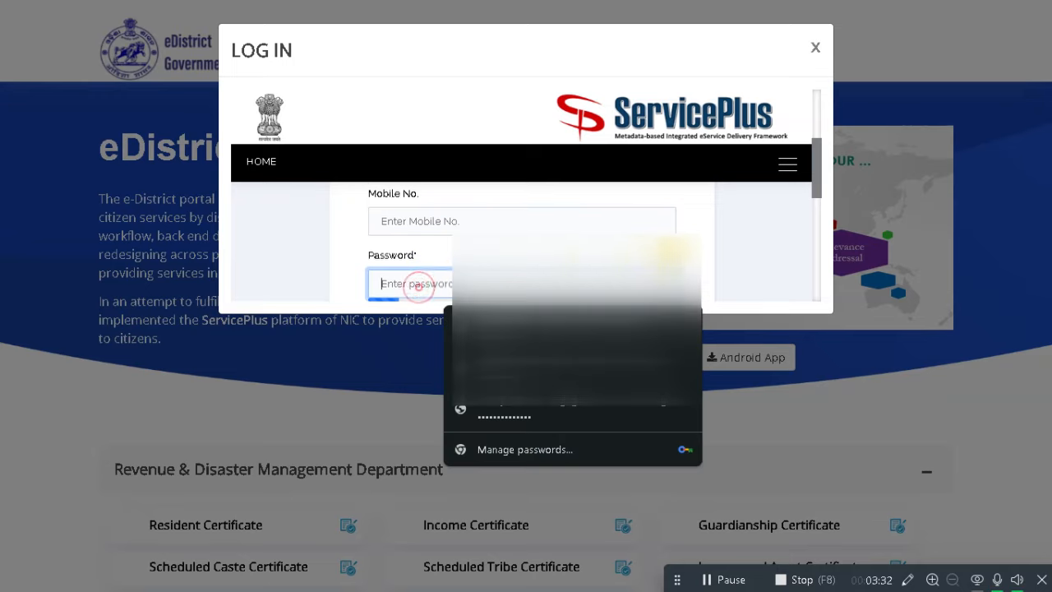
{"action": "scroll", "coordinate": [417, 284], "scroll_direction": "down", "scroll_amount": 3}
{"action": "left_click", "coordinate": [413, 232]}
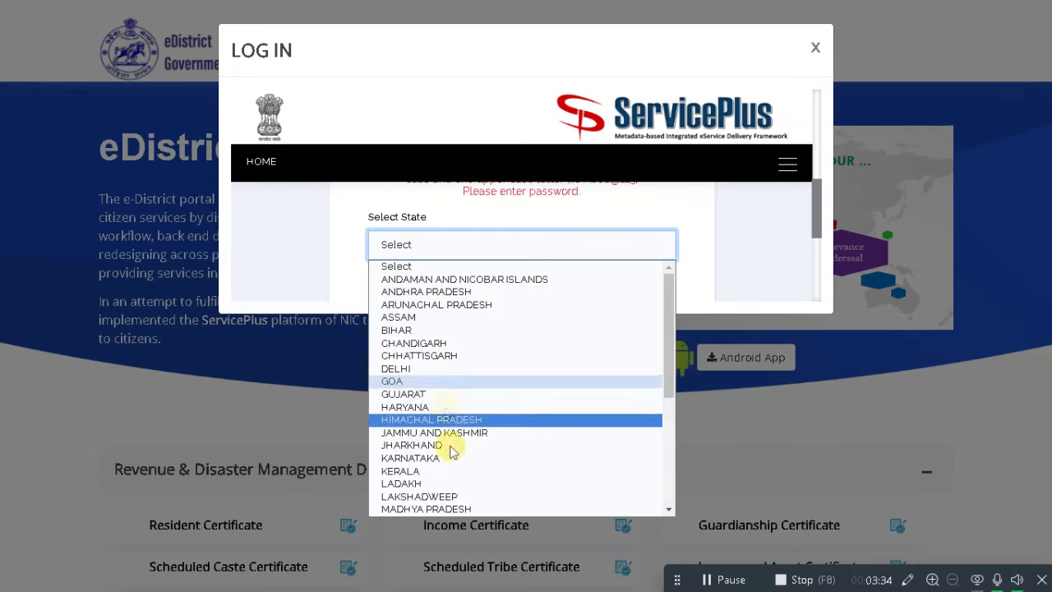
{"action": "scroll", "coordinate": [452, 456], "scroll_direction": "down", "scroll_amount": 3}
{"action": "left_click", "coordinate": [767, 228]}
{"action": "scroll", "coordinate": [588, 263], "scroll_direction": "down", "scroll_amount": 1}
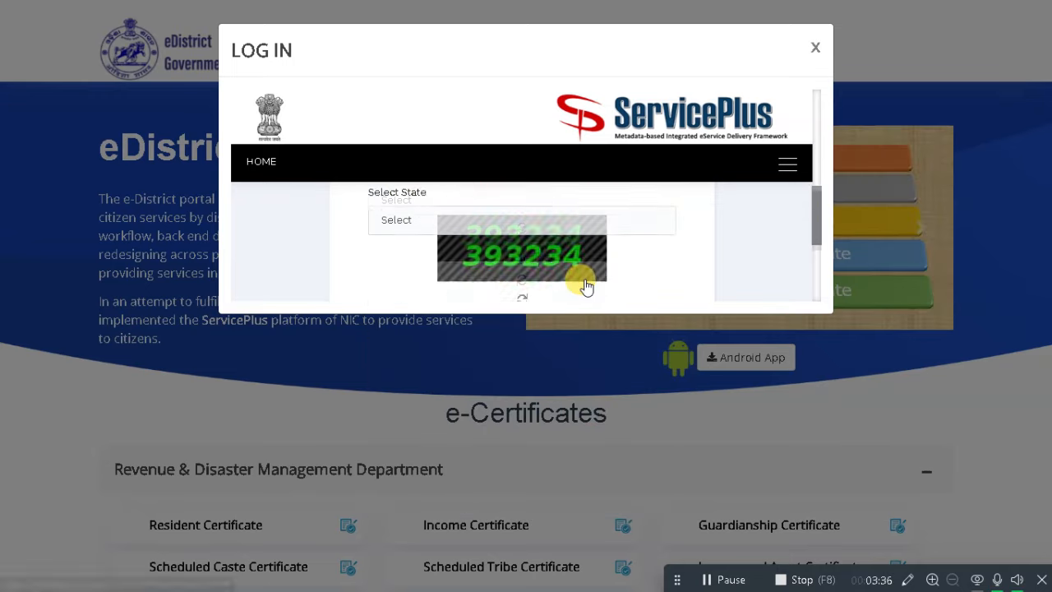
{"action": "scroll", "coordinate": [587, 286], "scroll_direction": "down", "scroll_amount": 3}
{"action": "scroll", "coordinate": [585, 276], "scroll_direction": "up", "scroll_amount": 3}
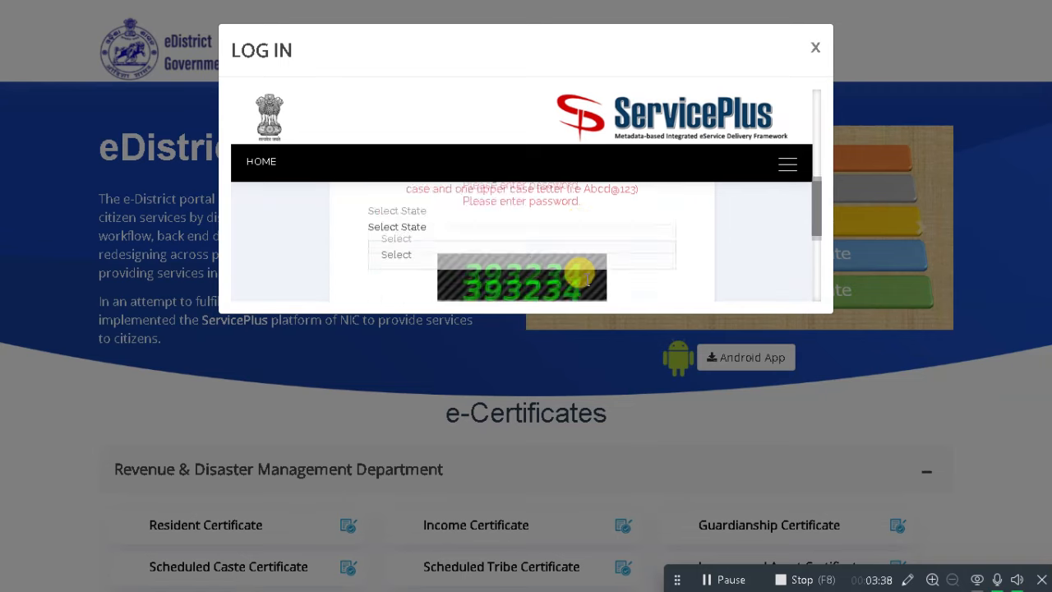
{"action": "scroll", "coordinate": [585, 278], "scroll_direction": "up", "scroll_amount": 5}
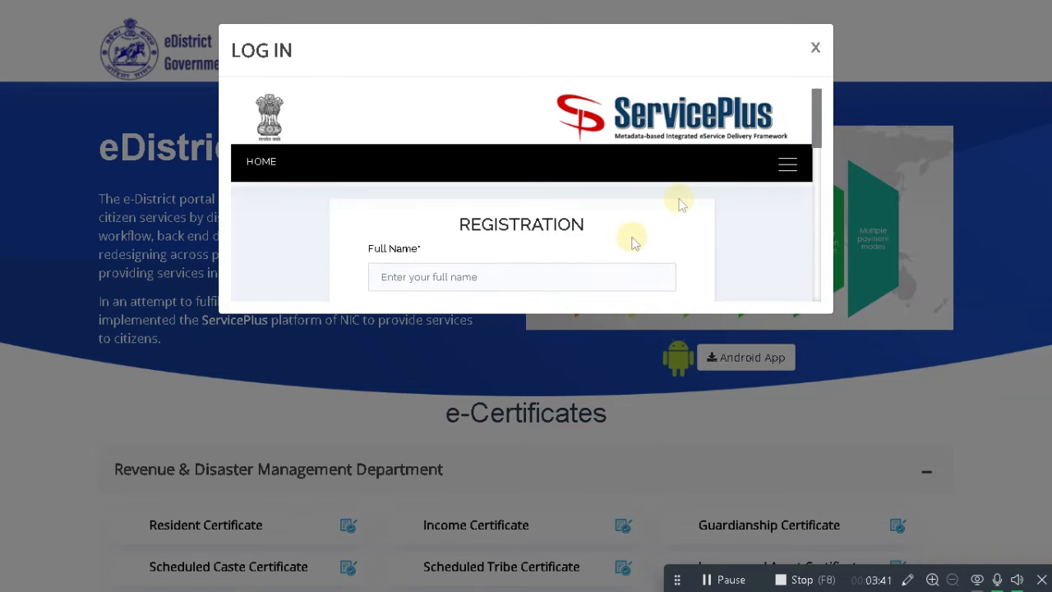
{"action": "left_click", "coordinate": [812, 49]}
Reopen the CSC / Official User login and sign in with the login ID, account password and captcha code
{"action": "left_click", "coordinate": [617, 50]}
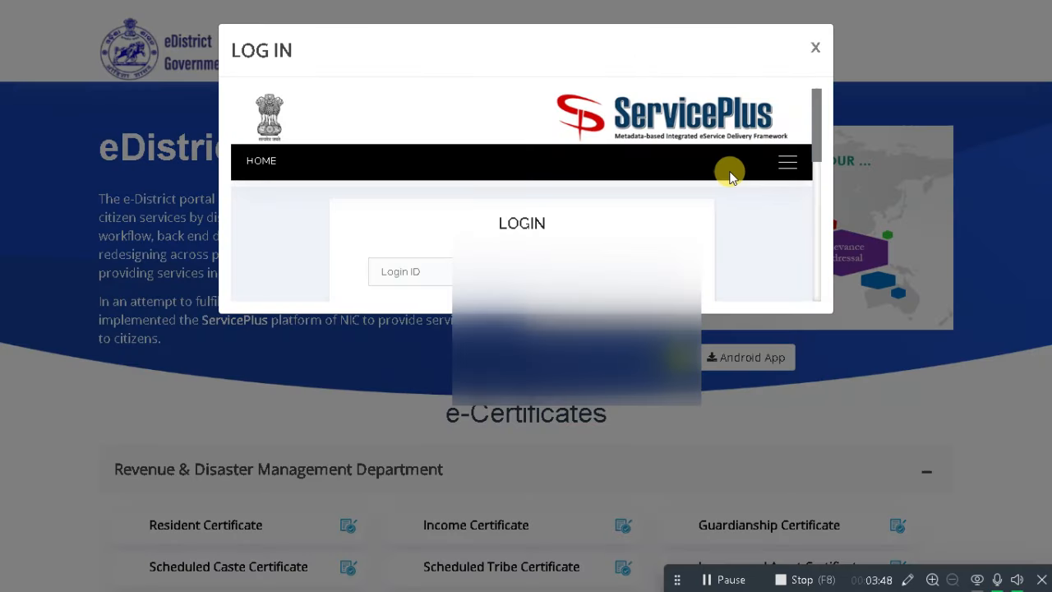
{"action": "scroll", "coordinate": [732, 177], "scroll_direction": "down", "scroll_amount": 1}
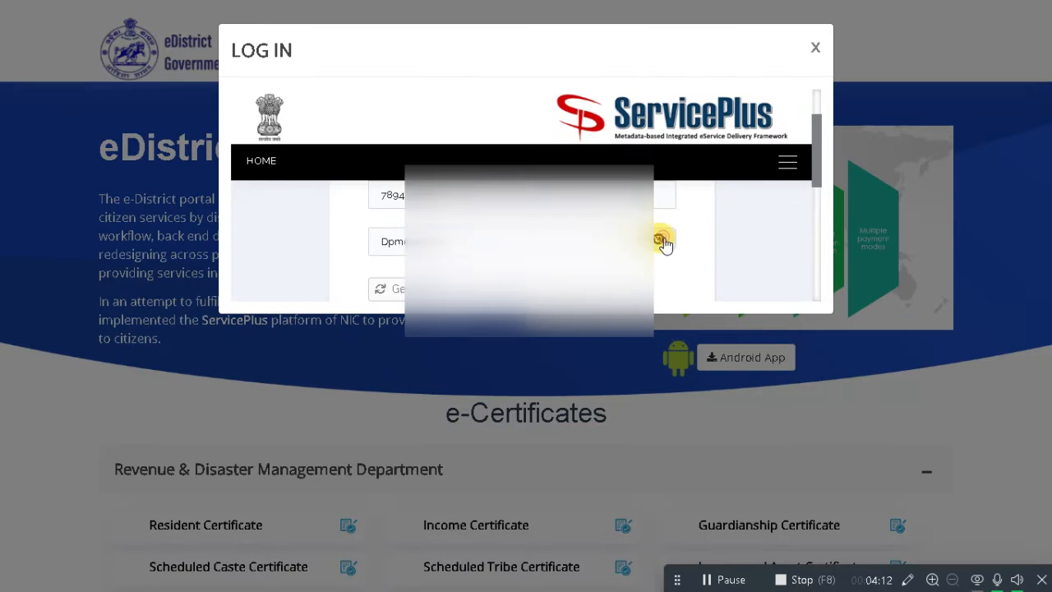
{"action": "scroll", "coordinate": [593, 271], "scroll_direction": "down", "scroll_amount": 1}
{"action": "scroll", "coordinate": [462, 258], "scroll_direction": "down", "scroll_amount": 1}
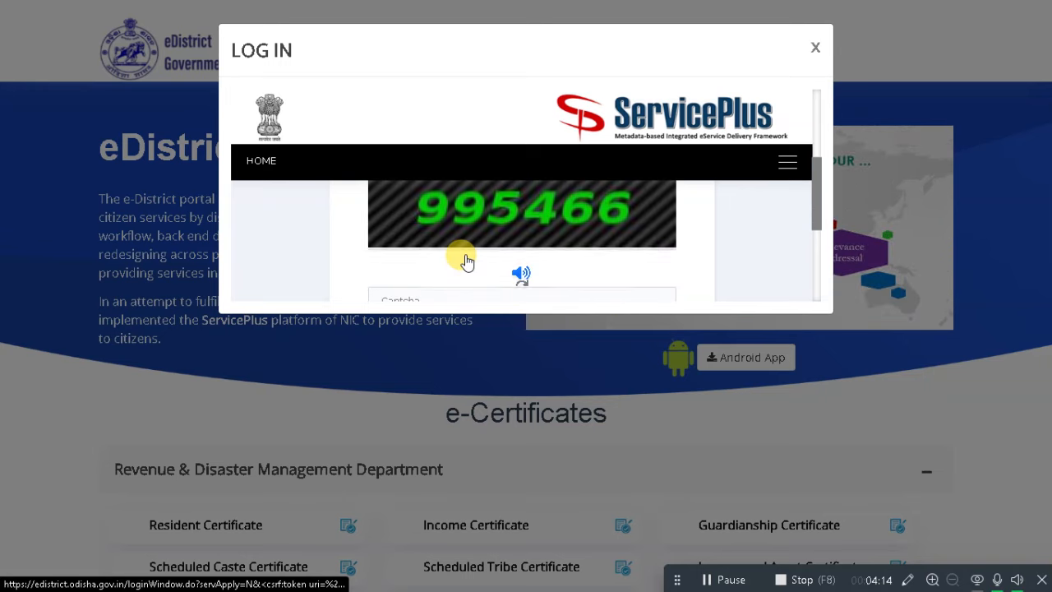
{"action": "scroll", "coordinate": [463, 270], "scroll_direction": "down", "scroll_amount": 1}
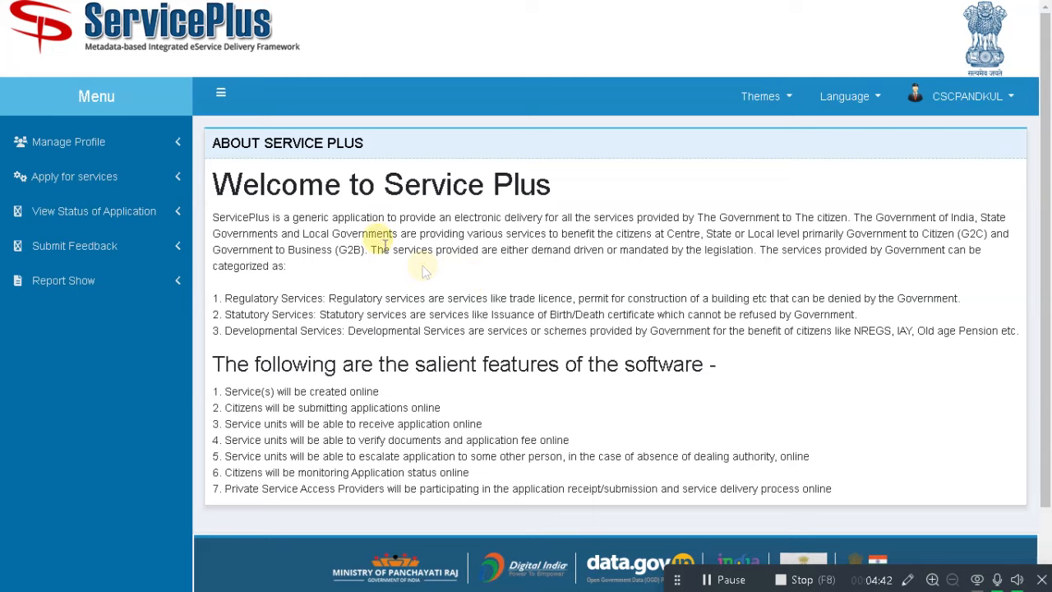
{"action": "left_click", "coordinate": [226, 95]}
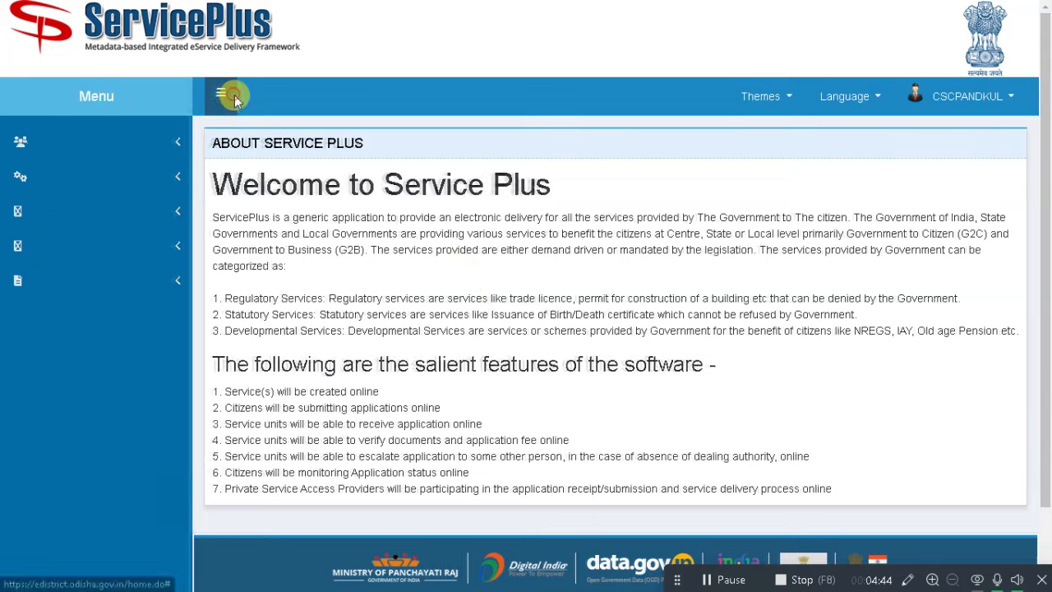
{"action": "left_click", "coordinate": [67, 94]}
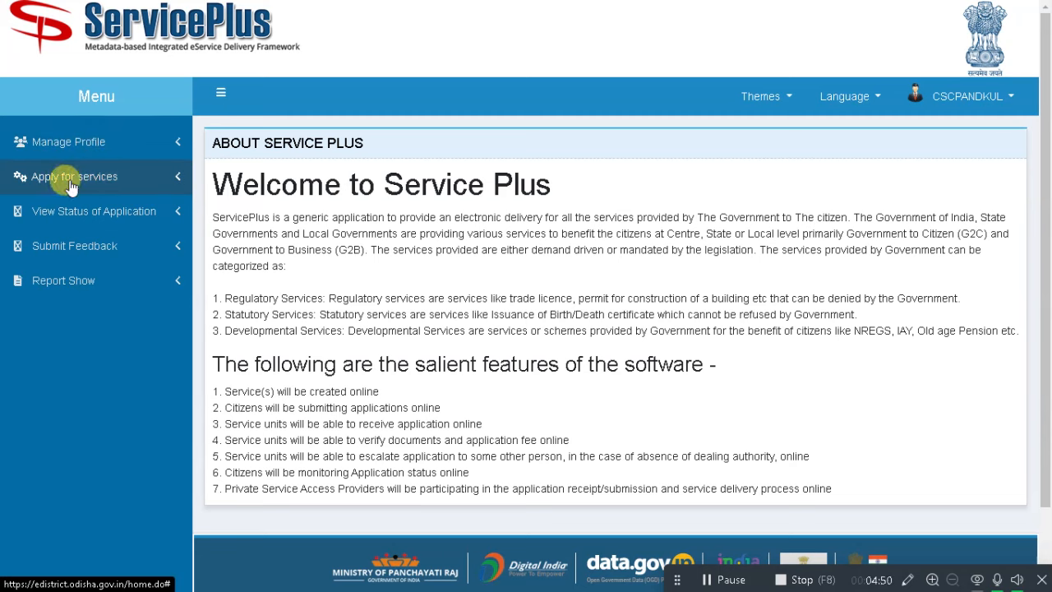
Open the list of all available services to apply for and collapse the side menu
{"action": "left_click", "coordinate": [140, 182]}
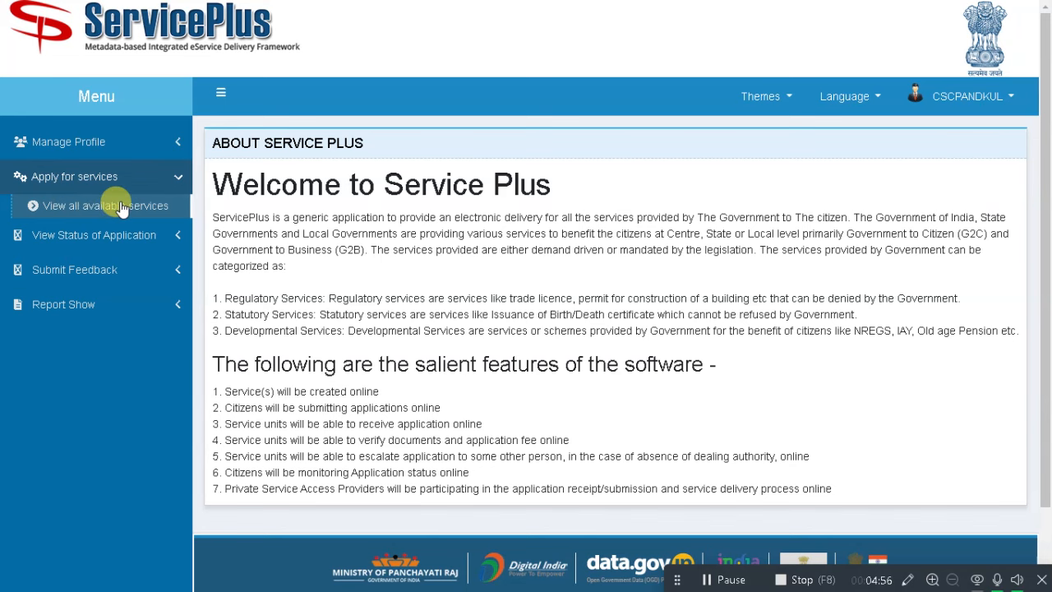
{"action": "left_click", "coordinate": [119, 205]}
{"action": "left_click", "coordinate": [221, 93]}
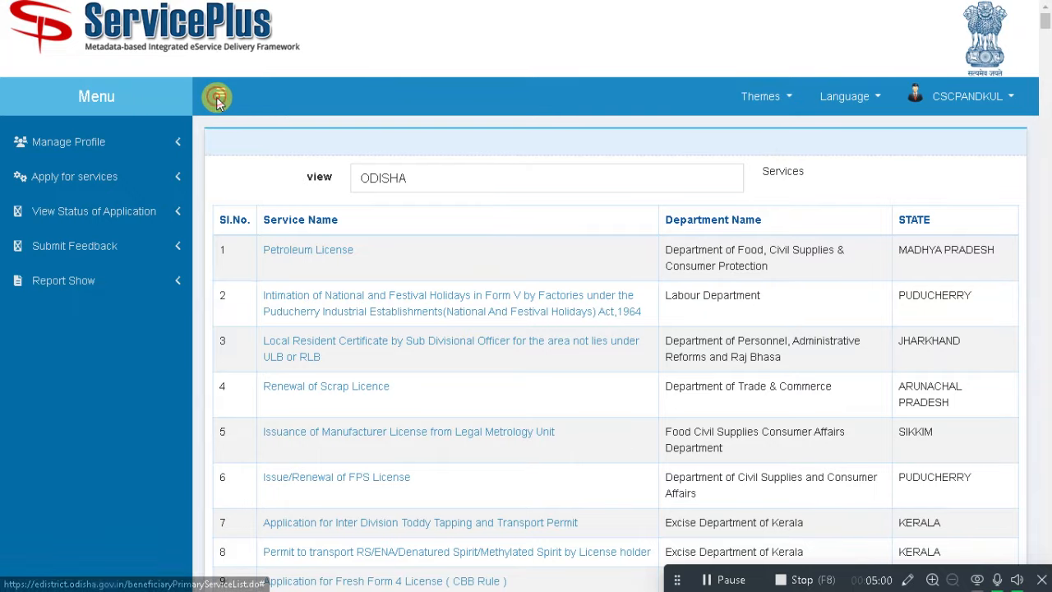
{"action": "left_click", "coordinate": [218, 98]}
Set the Odisha services list to show 100 entries
{"action": "mouse_move", "coordinate": [1046, 129]}
{"action": "left_mouse_down"}
{"action": "mouse_move", "coordinate": [1047, 366]}
{"action": "mouse_move", "coordinate": [1045, 136]}
{"action": "left_mouse_up"}
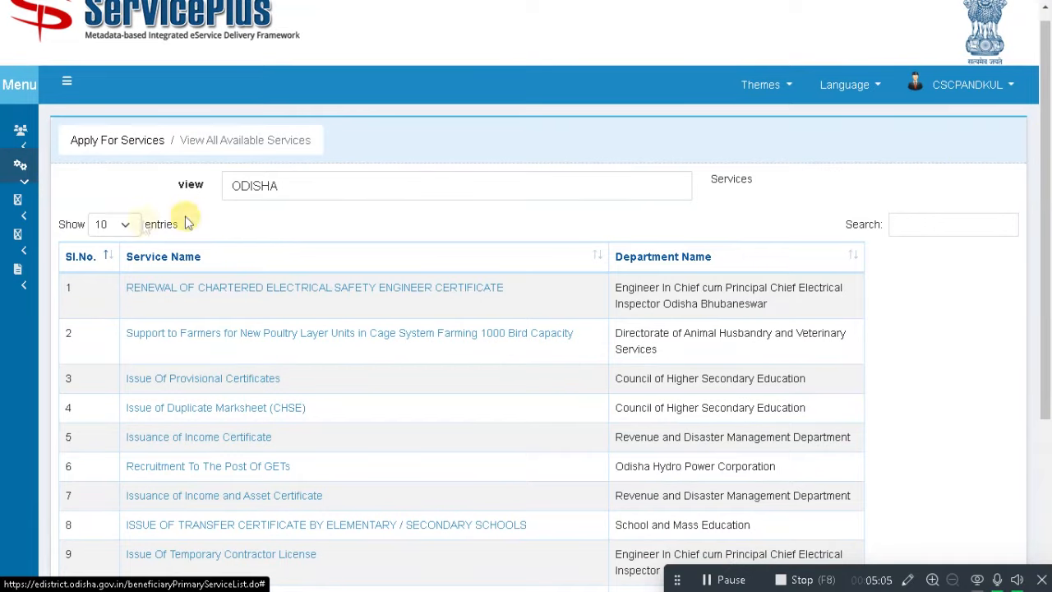
{"action": "left_click", "coordinate": [111, 224]}
{"action": "left_click", "coordinate": [102, 281]}
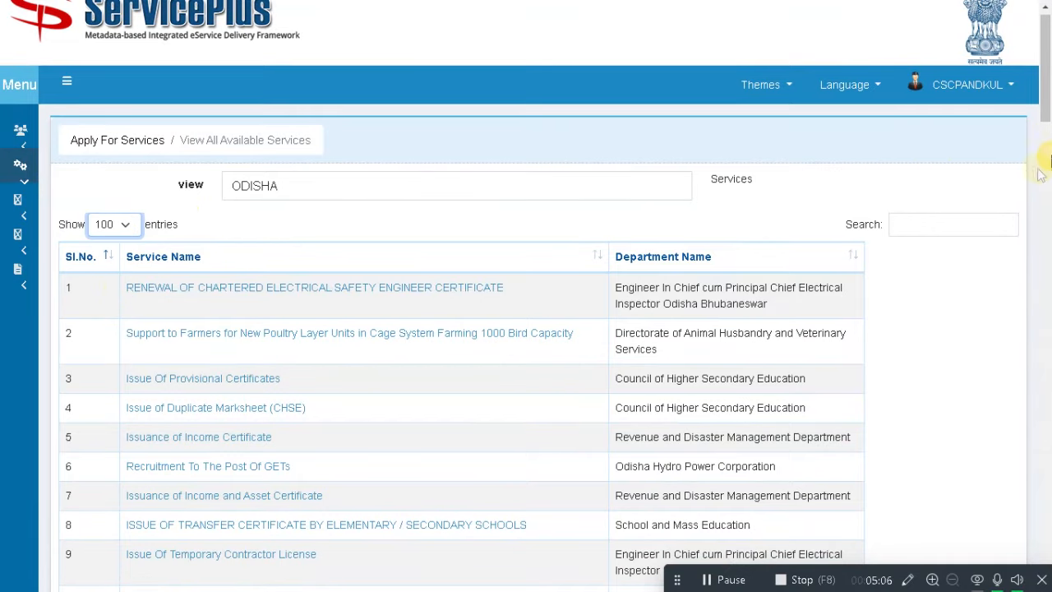
{"action": "mouse_move", "coordinate": [1048, 57]}
{"action": "left_mouse_down"}
{"action": "mouse_move", "coordinate": [1047, 493]}
{"action": "mouse_move", "coordinate": [1045, 49]}
{"action": "left_mouse_up"}
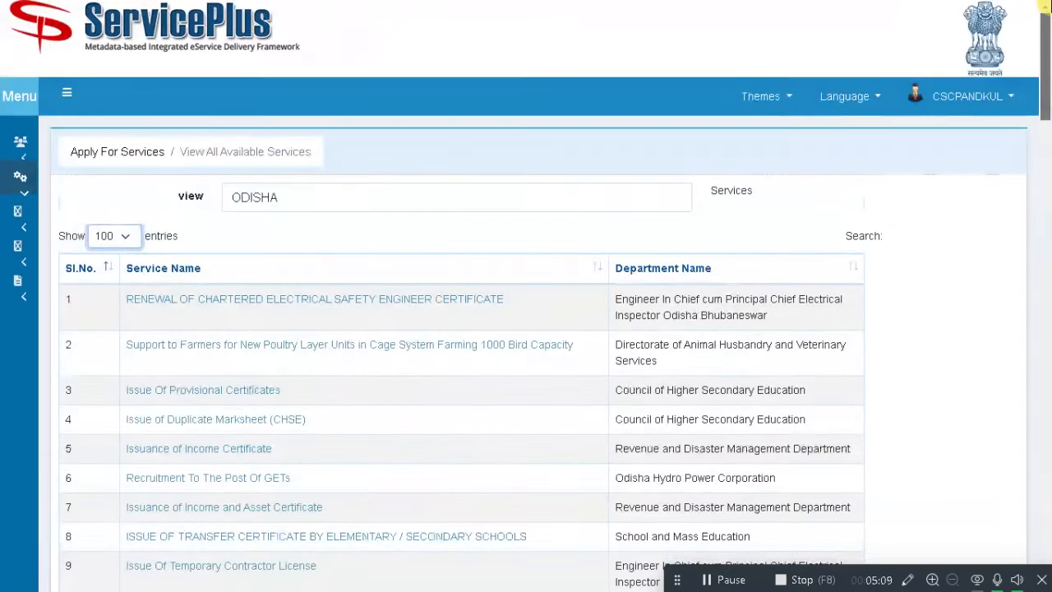
Search the services list for "residen" and open the Issuance of Resident Certificate application form
{"action": "left_click", "coordinate": [954, 231]}
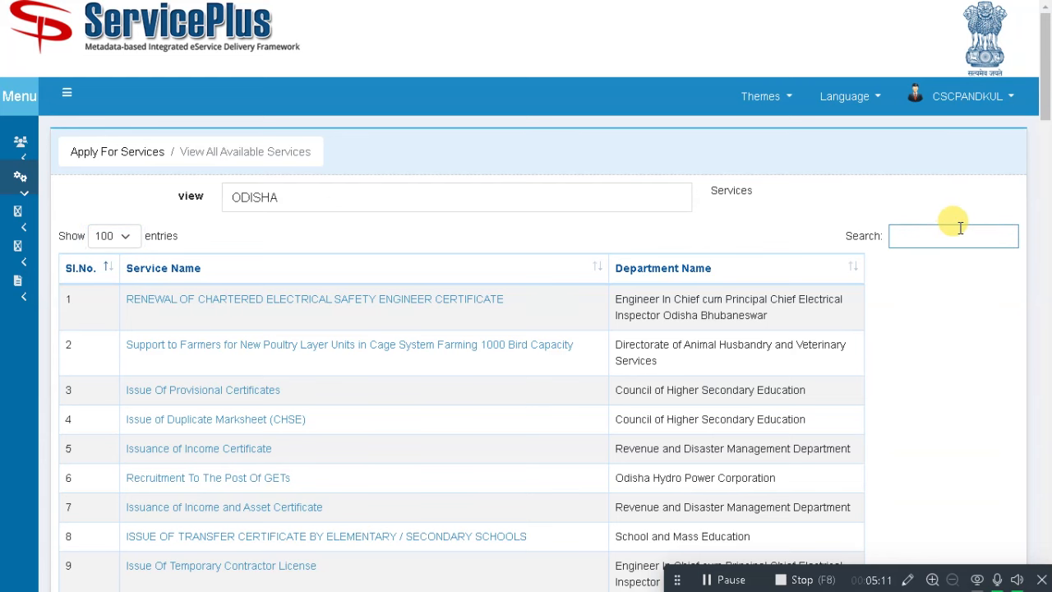
{"action": "type", "text": "resi"}
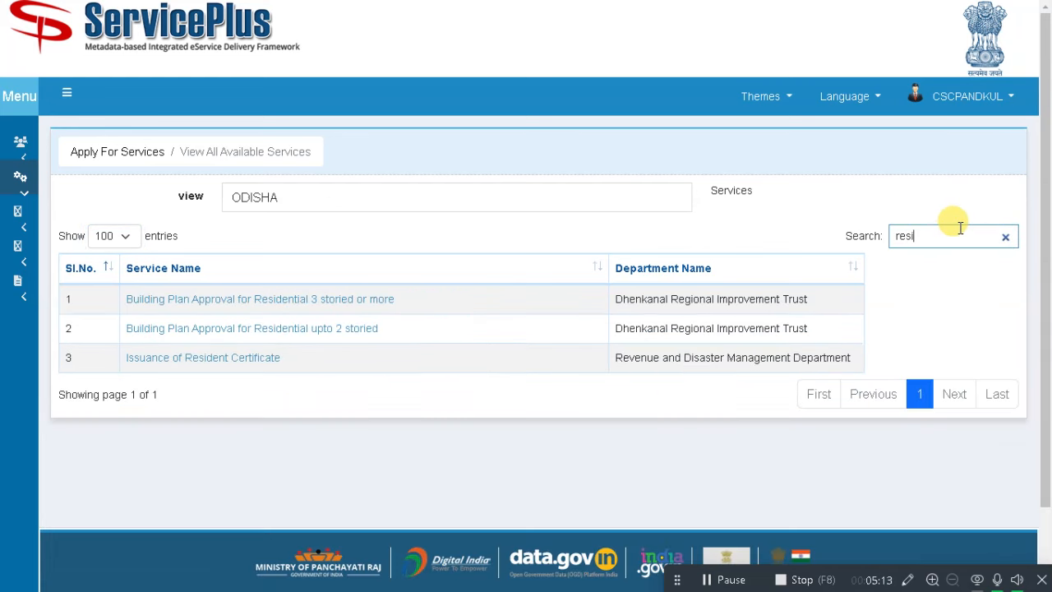
{"action": "type", "text": "den"}
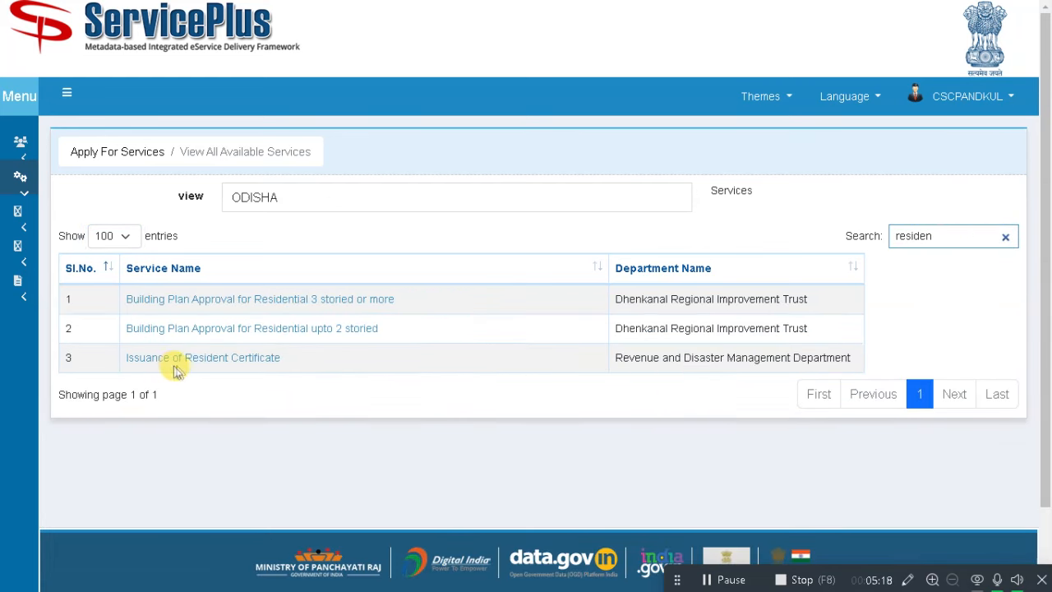
{"action": "left_click", "coordinate": [255, 362]}
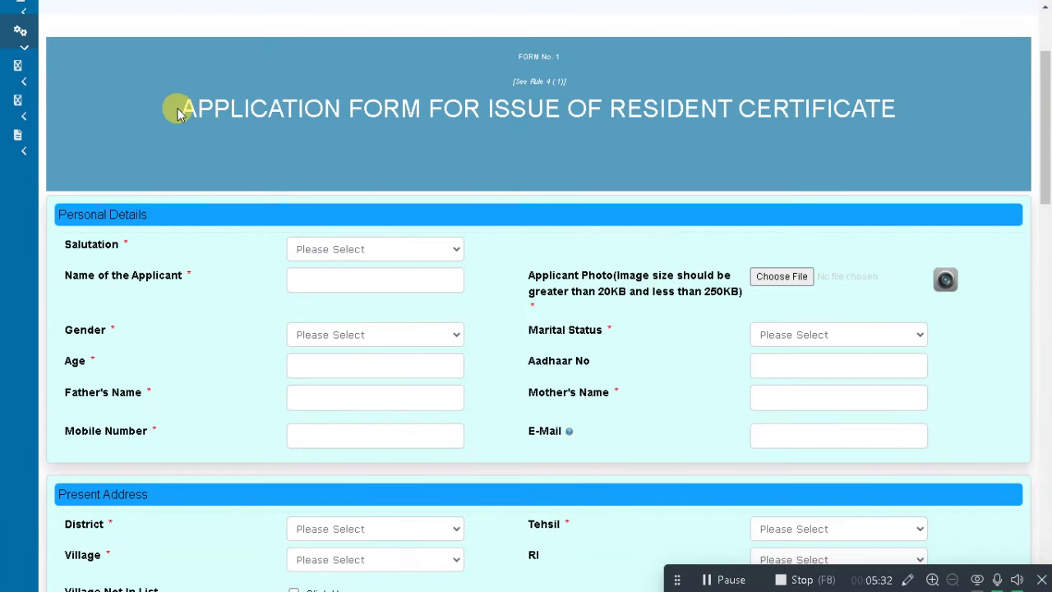
{"action": "left_click_drag", "start_coordinate": [177, 111], "coordinate": [932, 115]}
{"action": "left_click", "coordinate": [933, 117]}
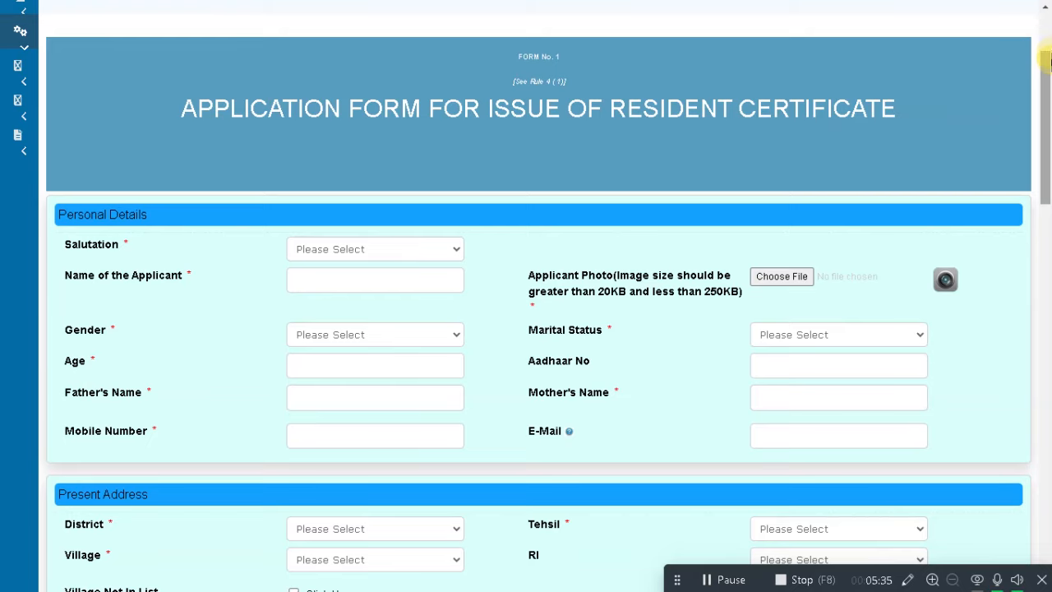
{"action": "left_click", "coordinate": [1046, 58]}
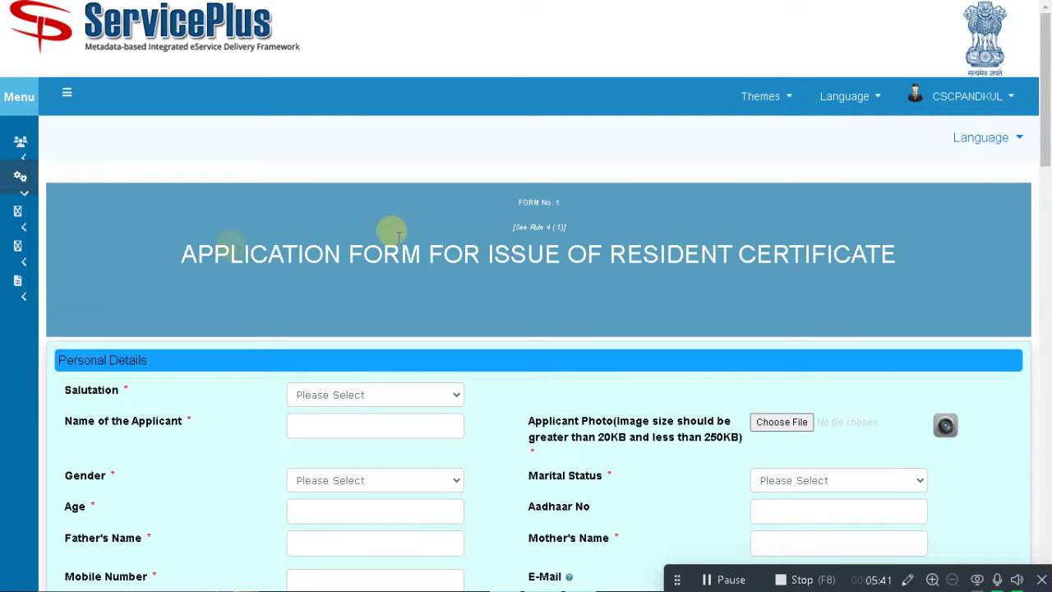
Upload the applicant's photo from its image file in the Personal Details section
{"action": "left_click_drag", "start_coordinate": [1046, 105], "coordinate": [1048, 146]}
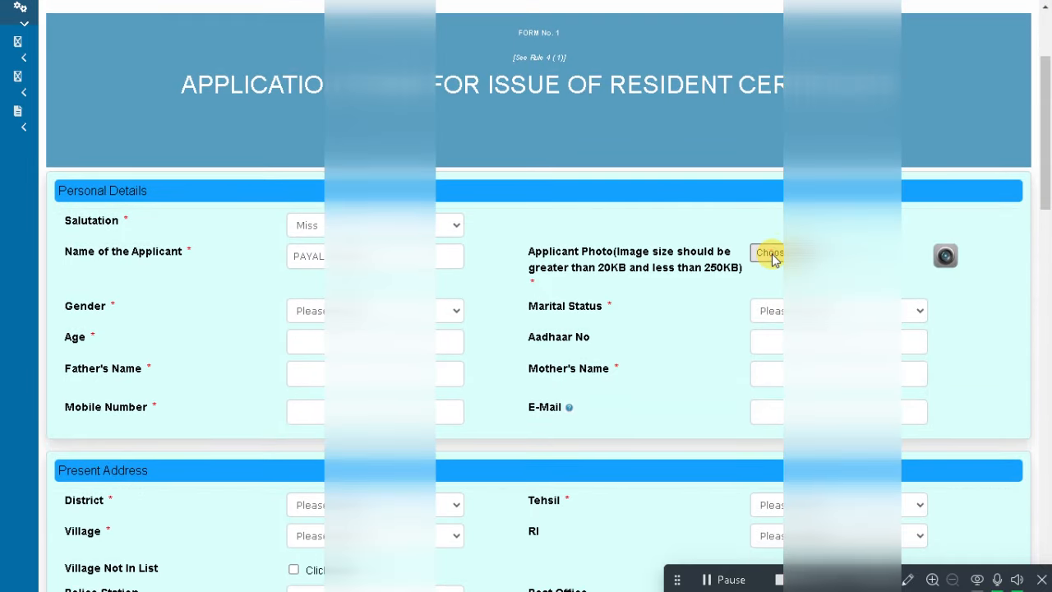
{"action": "left_click", "coordinate": [769, 254]}
{"action": "double_click", "coordinate": [184, 107]}
{"action": "double_click", "coordinate": [465, 118]}
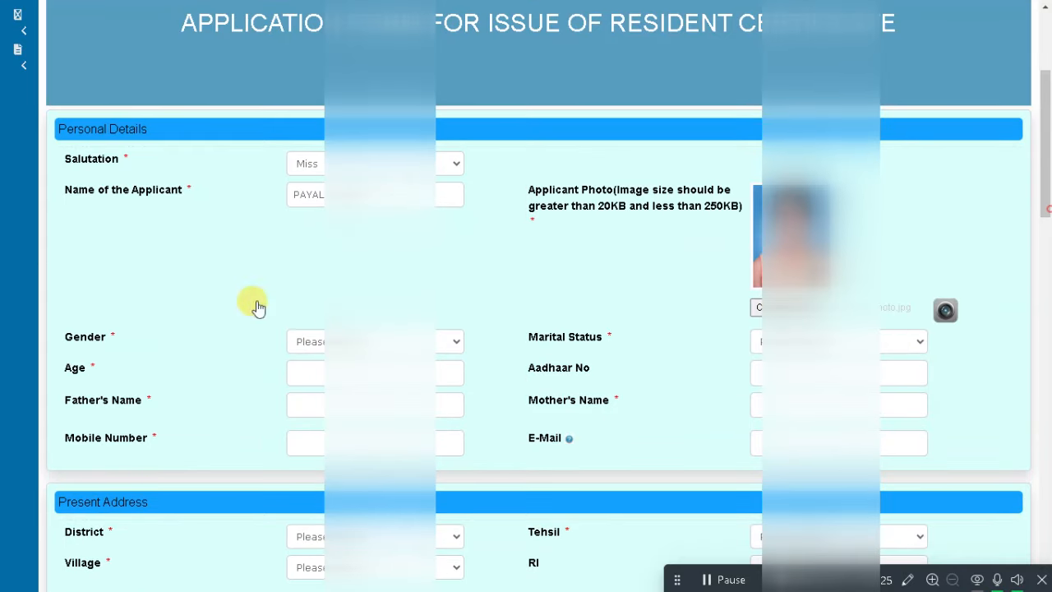
Fill in the Personal Details with gender Female, the applicant's marital status and the mobile number
{"action": "scroll", "coordinate": [526, 329], "scroll_direction": "down", "scroll_amount": 2}
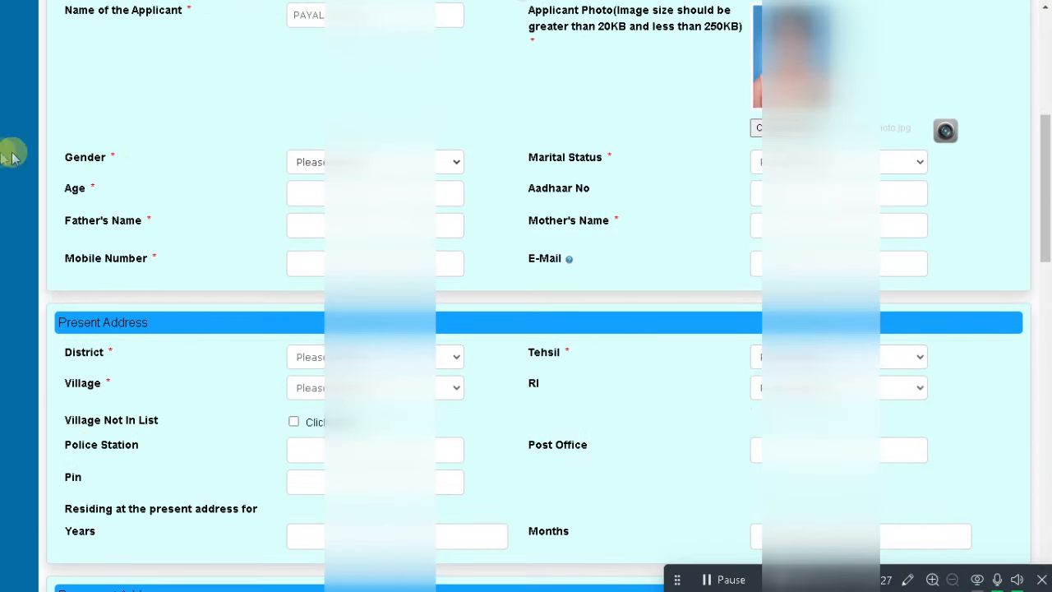
{"action": "left_click", "coordinate": [353, 161]}
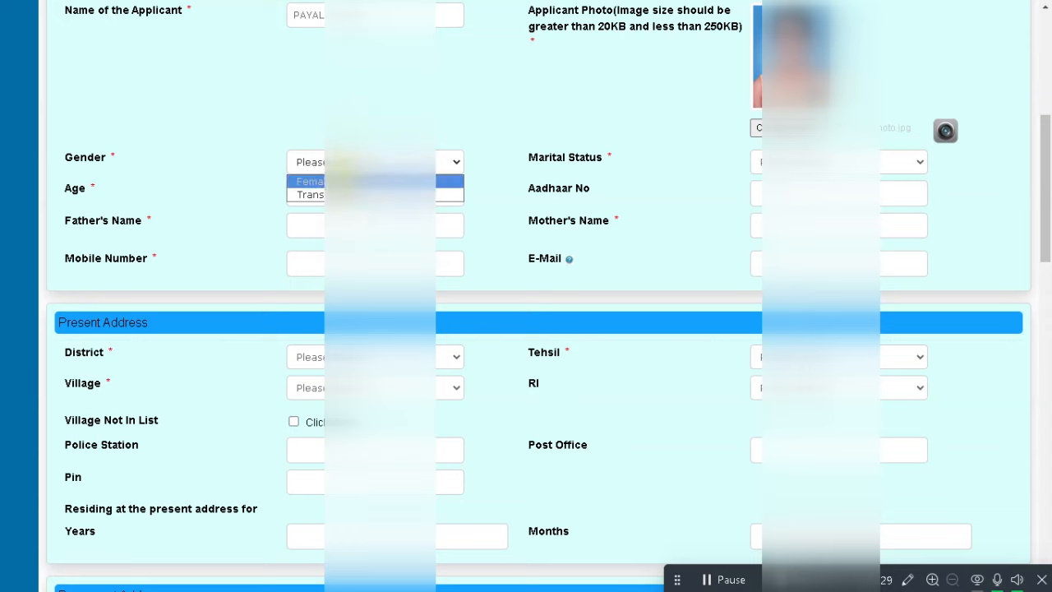
{"action": "left_click", "coordinate": [355, 178]}
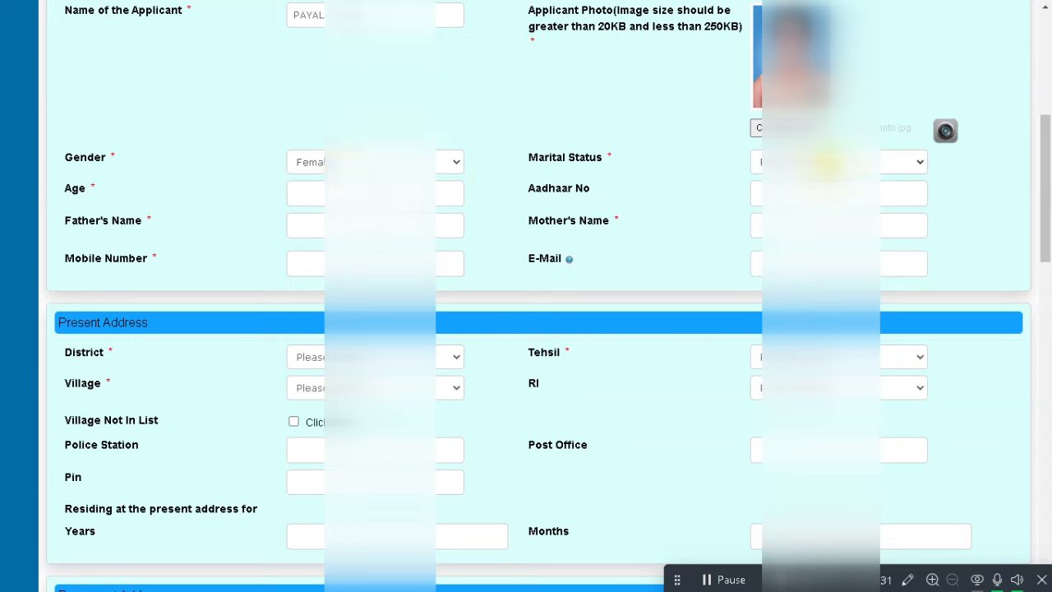
{"action": "left_click", "coordinate": [827, 164]}
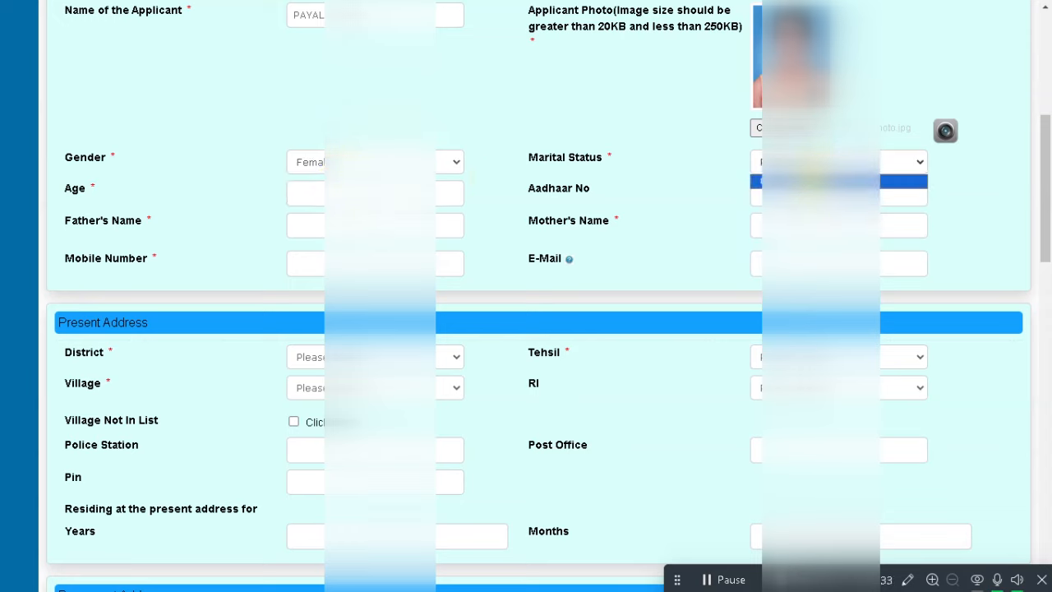
{"action": "left_click", "coordinate": [813, 182]}
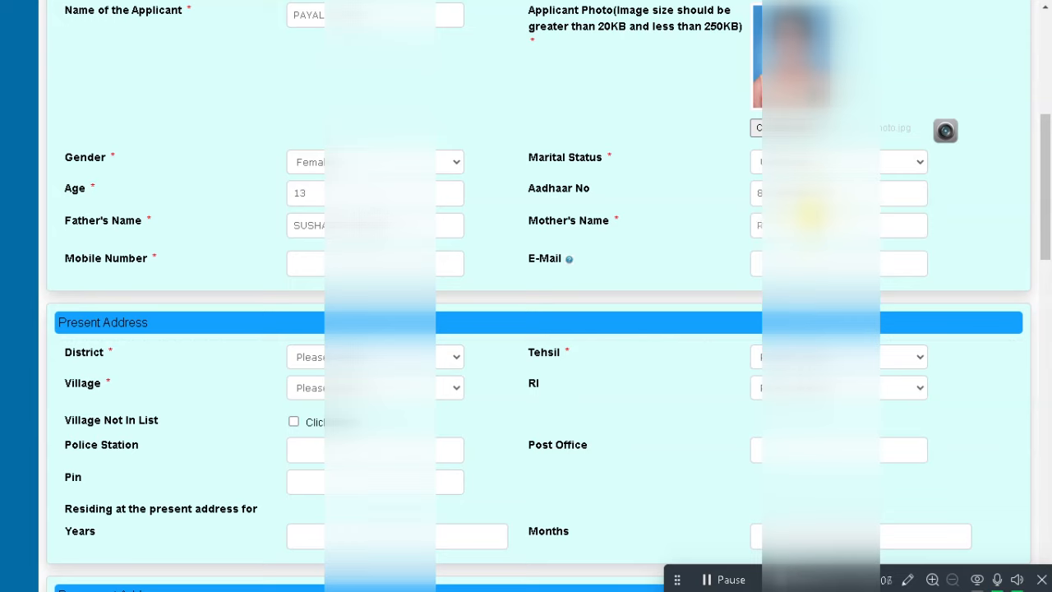
{"action": "left_click", "coordinate": [295, 263]}
{"action": "type", "text": "9777"}
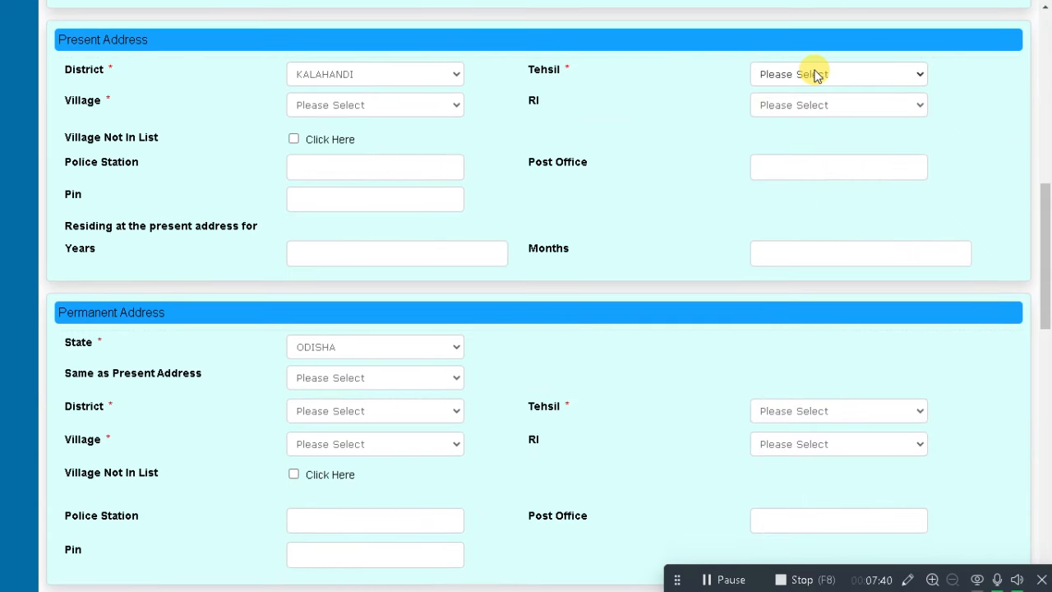
Select the applicant's tehsil, village and RI in the Present Address section
{"action": "left_click", "coordinate": [816, 75]}
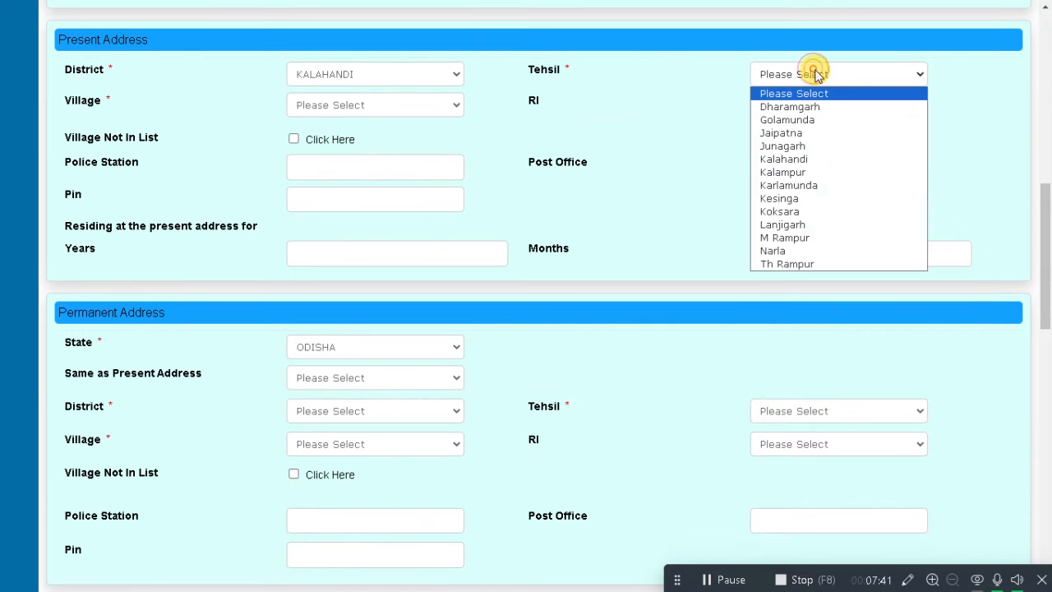
{"action": "left_click", "coordinate": [804, 146]}
{"action": "left_click", "coordinate": [359, 105]}
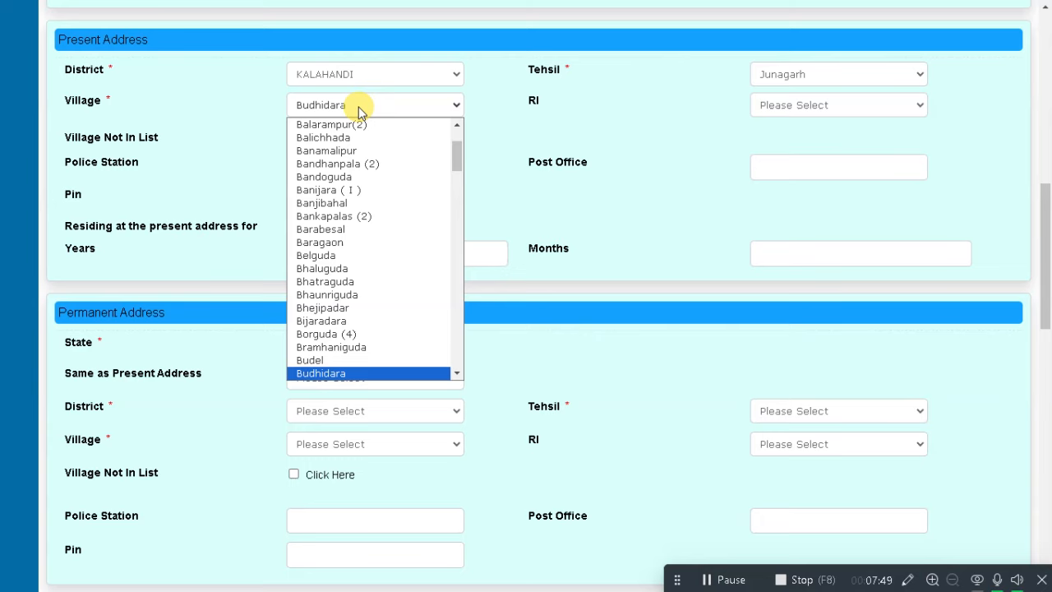
{"action": "key", "text": "Down"}
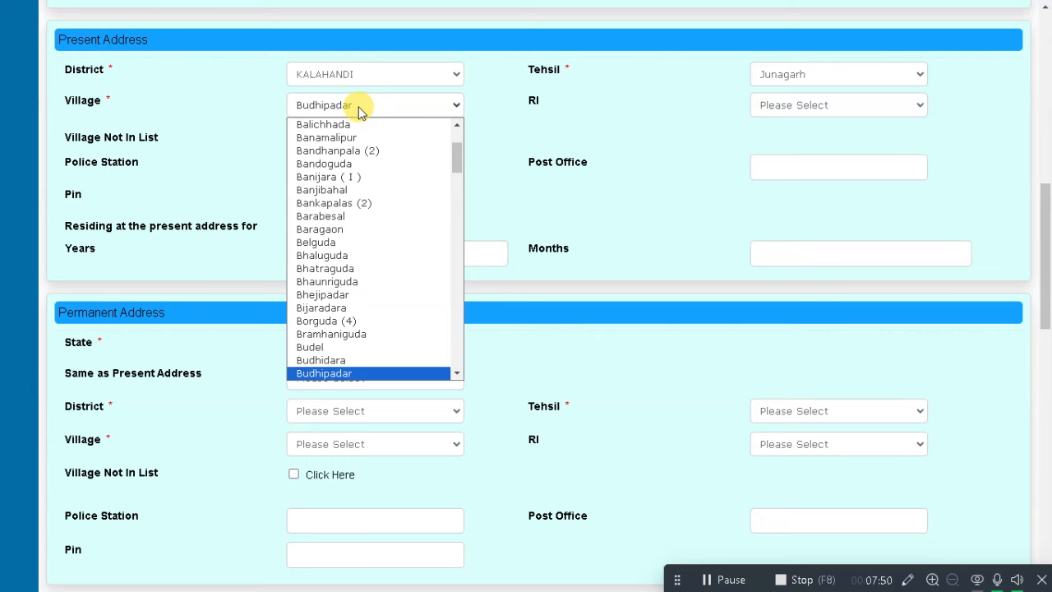
{"action": "key", "text": "Return"}
{"action": "left_click", "coordinate": [838, 104]}
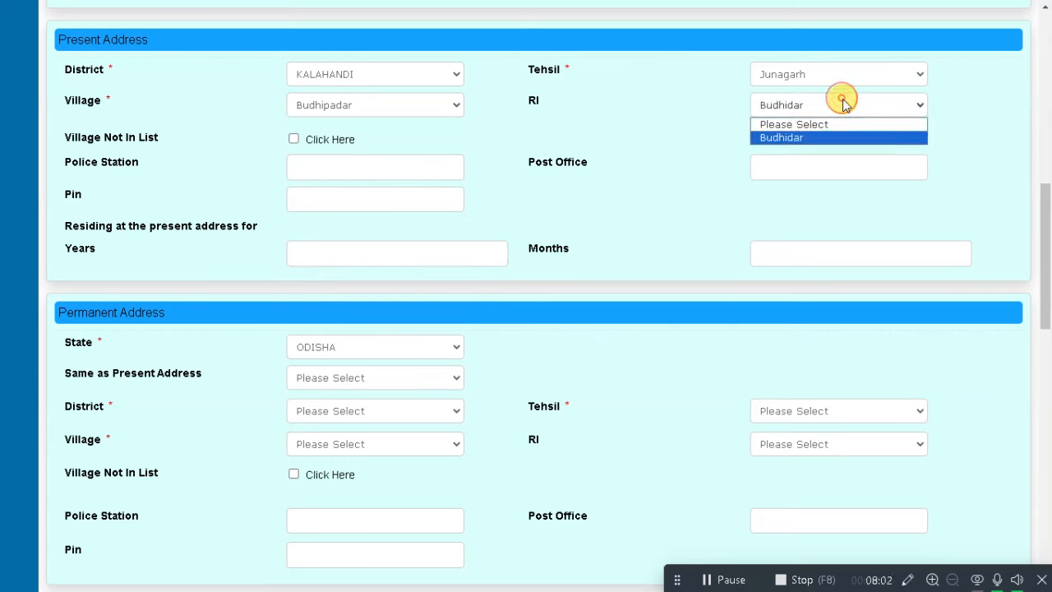
{"action": "left_click", "coordinate": [795, 139]}
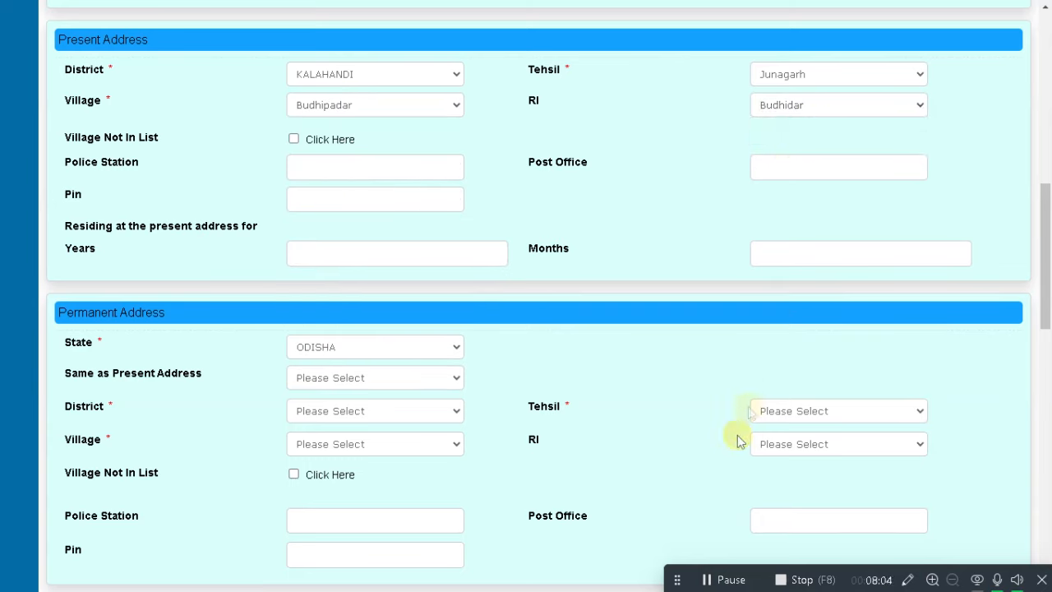
Enter the police station and post office of the applicant's present address
{"action": "left_click", "coordinate": [329, 171]}
{"action": "type", "text": "juna"}
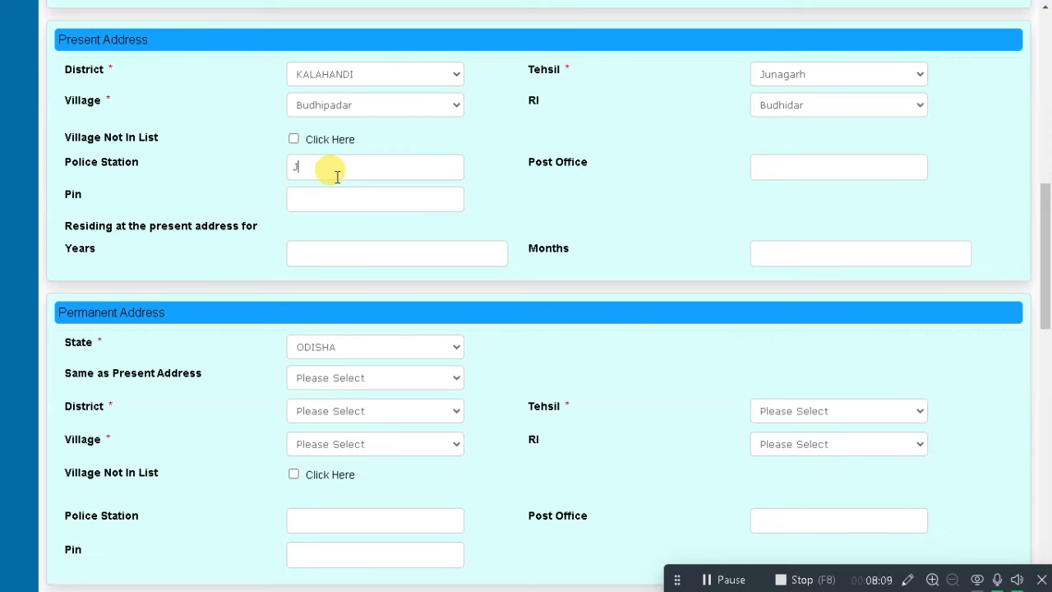
{"action": "type", "text": "garh"}
{"action": "left_click", "coordinate": [824, 165]}
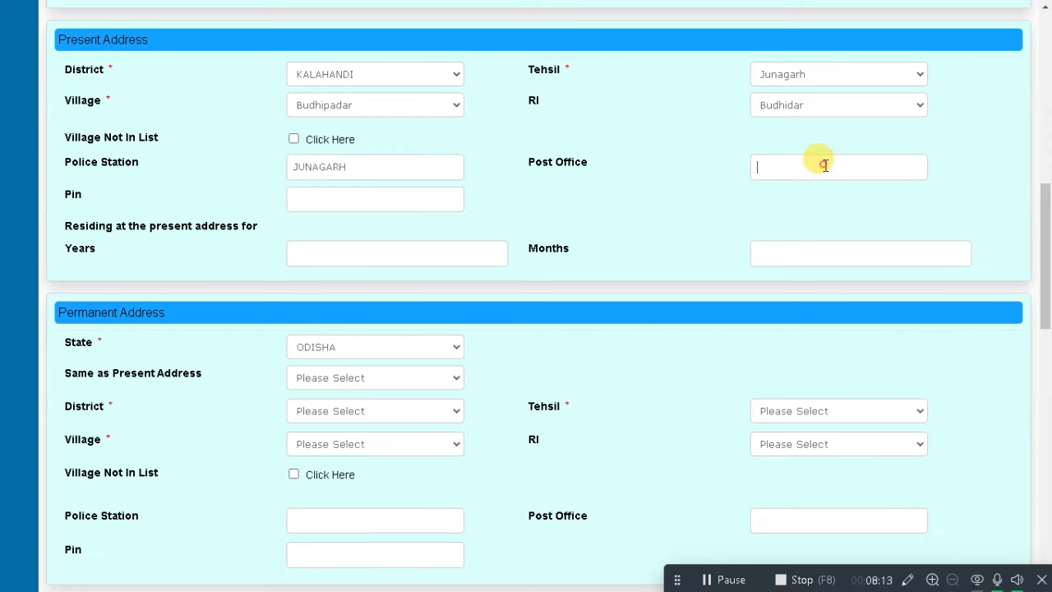
{"action": "type", "text": "MATIGAON"}
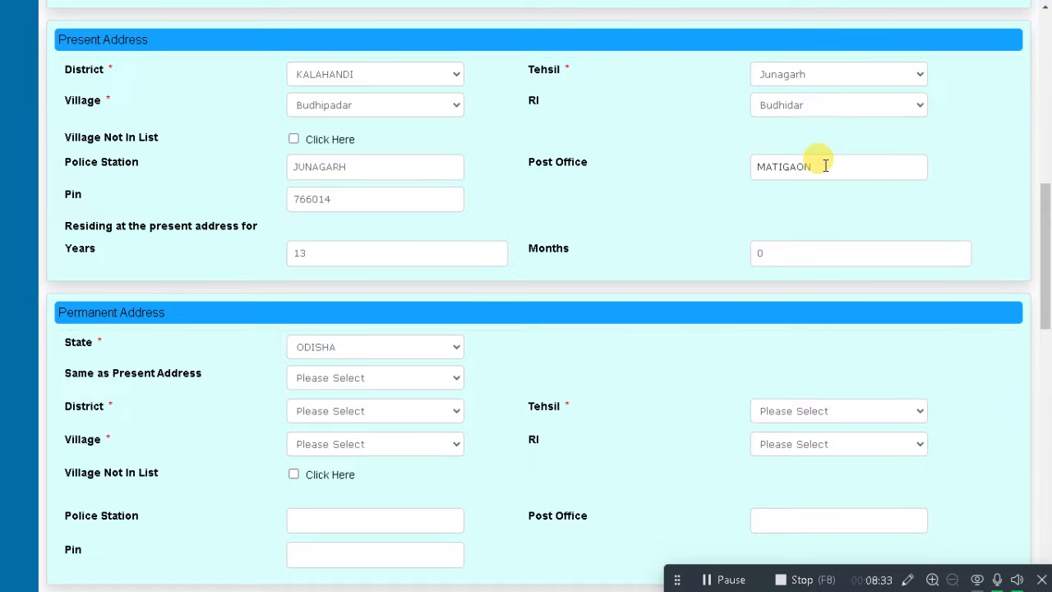
Set Same as Present Address to Yes in the Permanent Address section
{"action": "scroll", "coordinate": [862, 162], "scroll_direction": "down", "scroll_amount": 2}
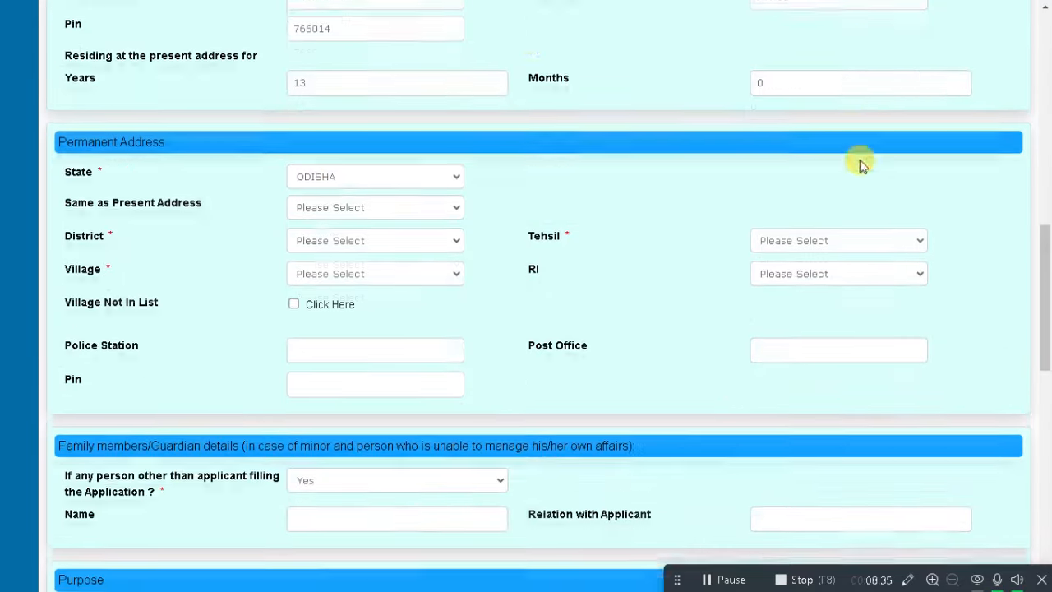
{"action": "left_click", "coordinate": [328, 198]}
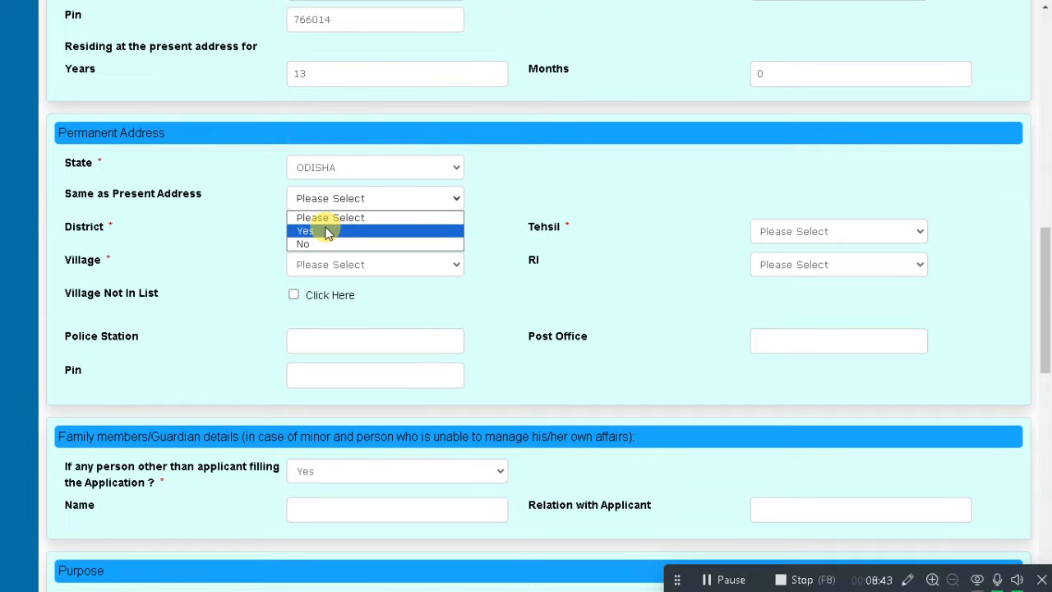
{"action": "left_click", "coordinate": [327, 230]}
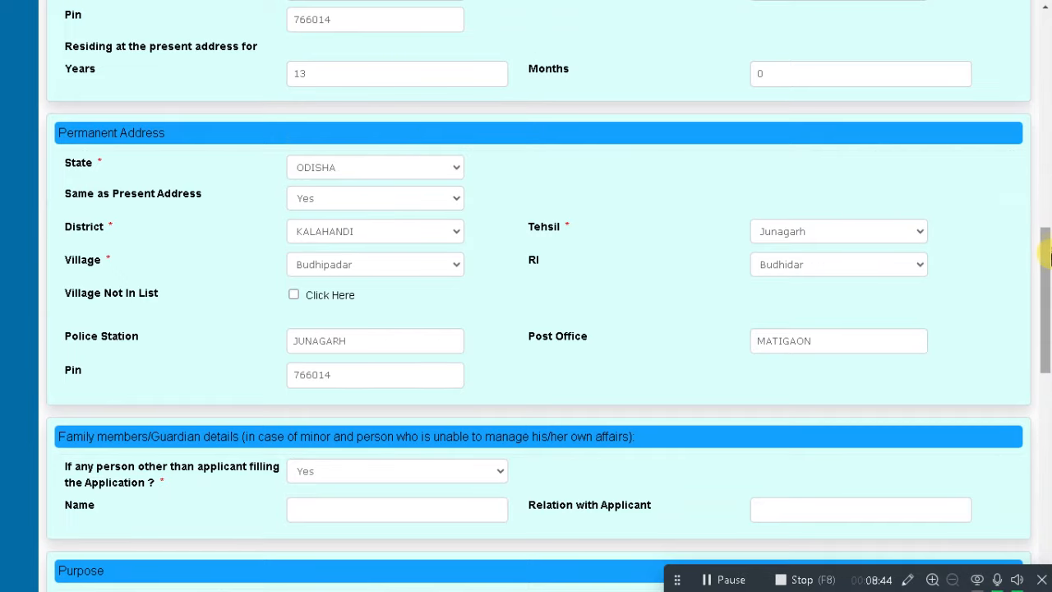
Set the question whether any person other than the applicant is filling in the application to No
{"action": "left_click_drag", "start_coordinate": [1050, 258], "coordinate": [1046, 351]}
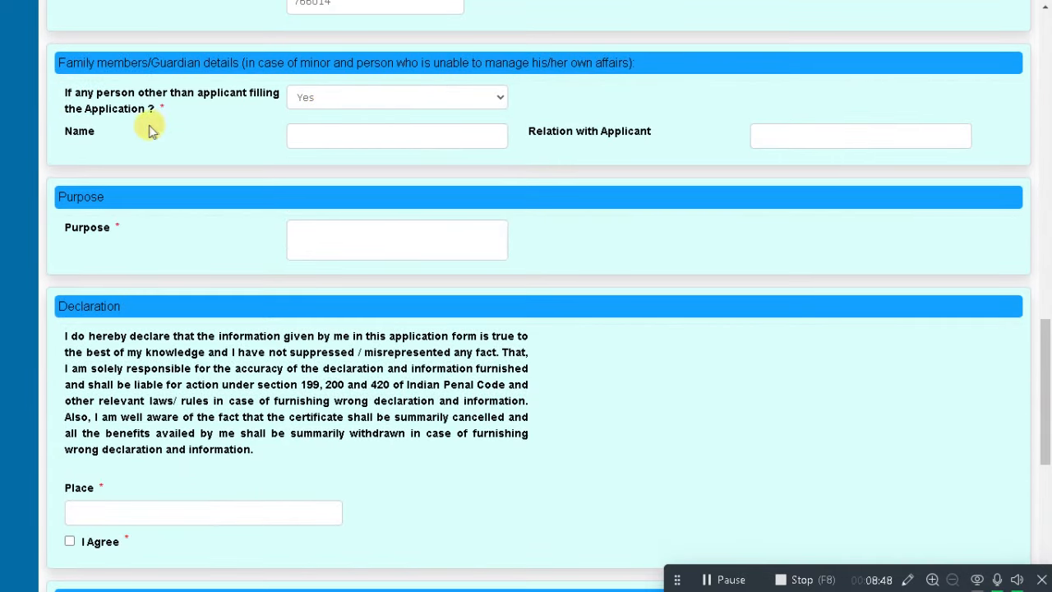
{"action": "left_click", "coordinate": [386, 101]}
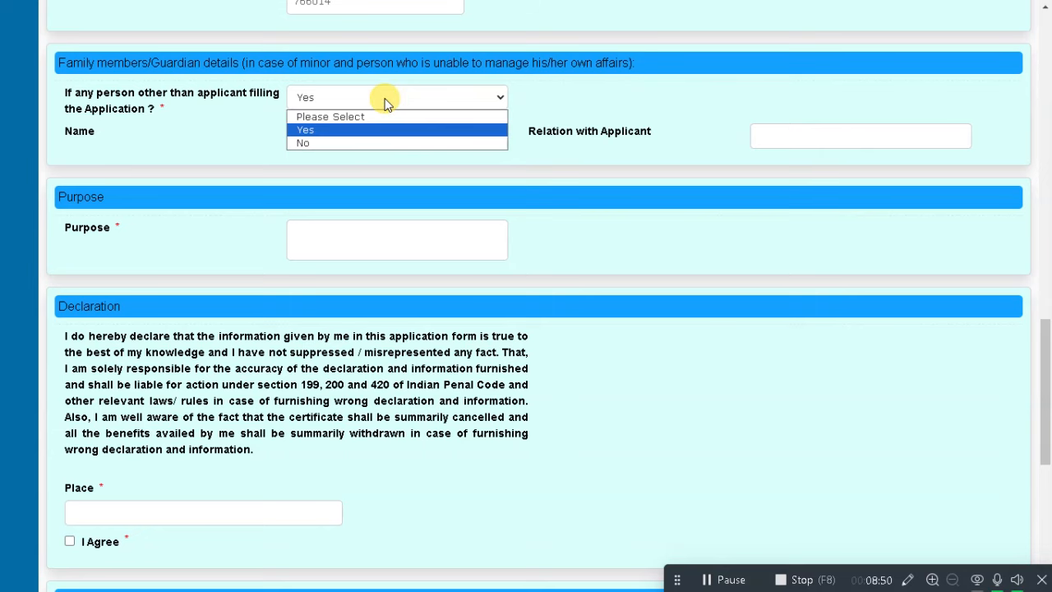
{"action": "left_click", "coordinate": [384, 97]}
{"action": "left_click", "coordinate": [384, 97]}
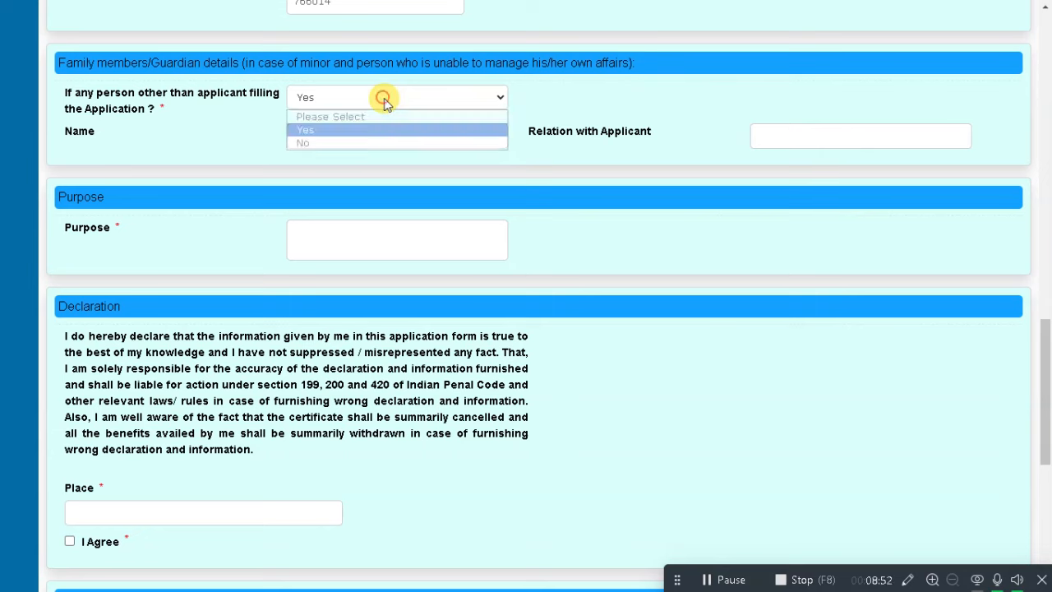
{"action": "left_click", "coordinate": [327, 146]}
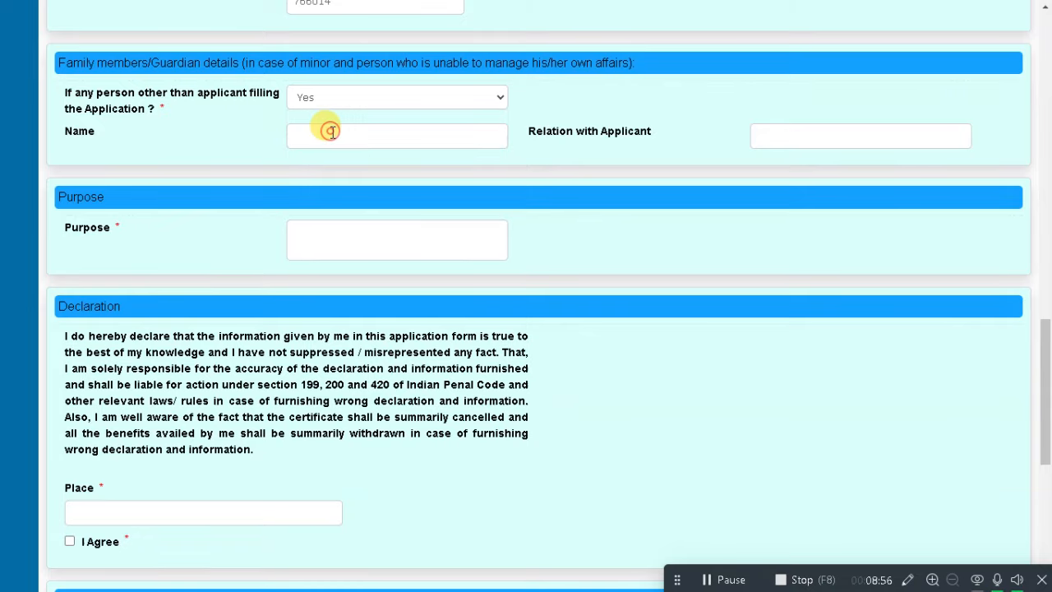
{"action": "left_click", "coordinate": [356, 94]}
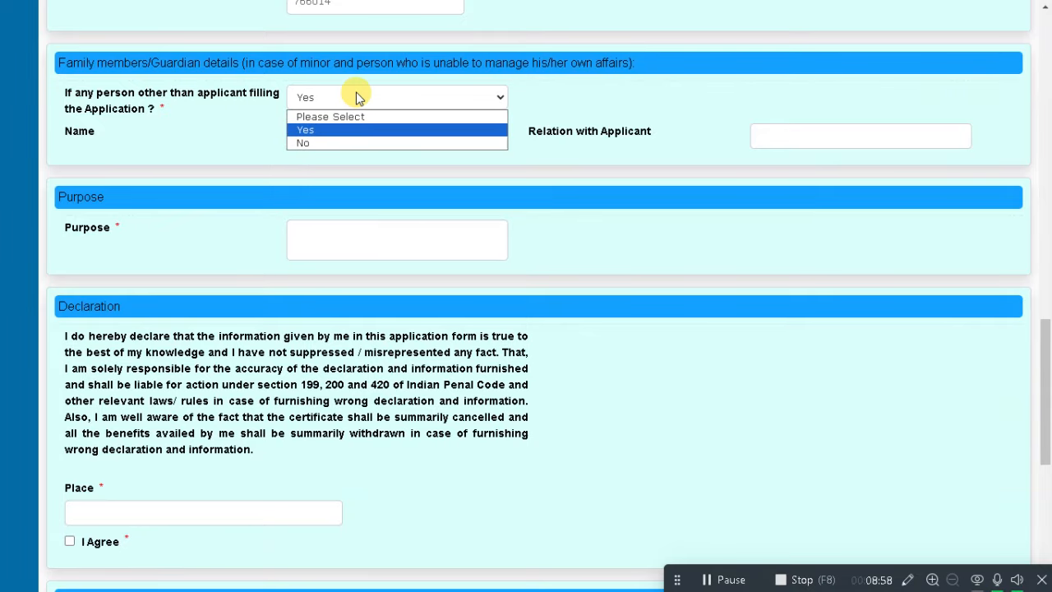
{"action": "left_click", "coordinate": [304, 143]}
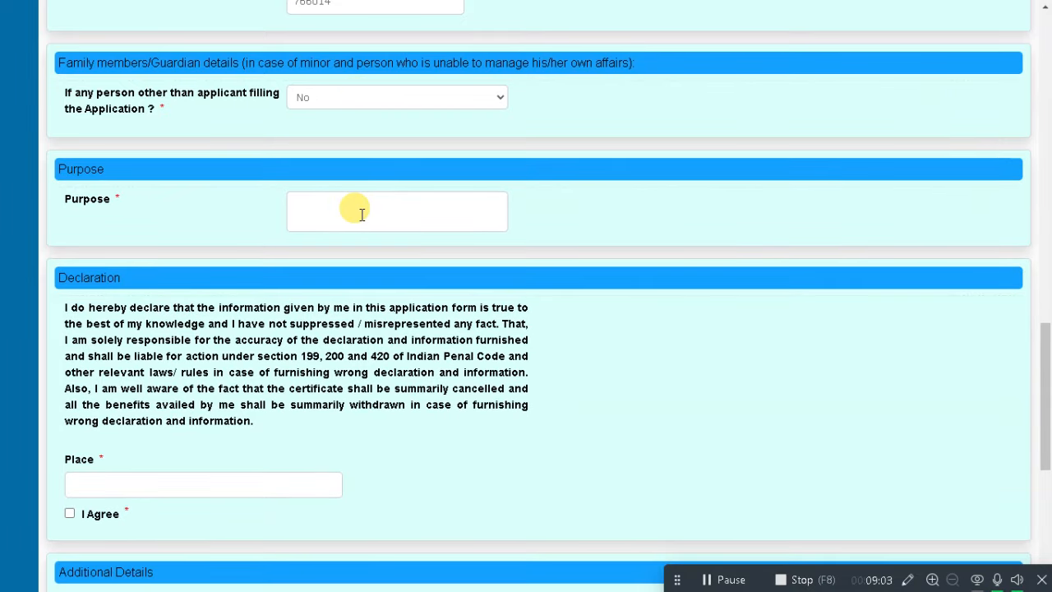
Enter "FOR STUDY PURPOSE ONLY" as the purpose of the application
{"action": "left_click", "coordinate": [362, 215]}
{"action": "type", "text": "FOR STUDY PORPOSE ON"}
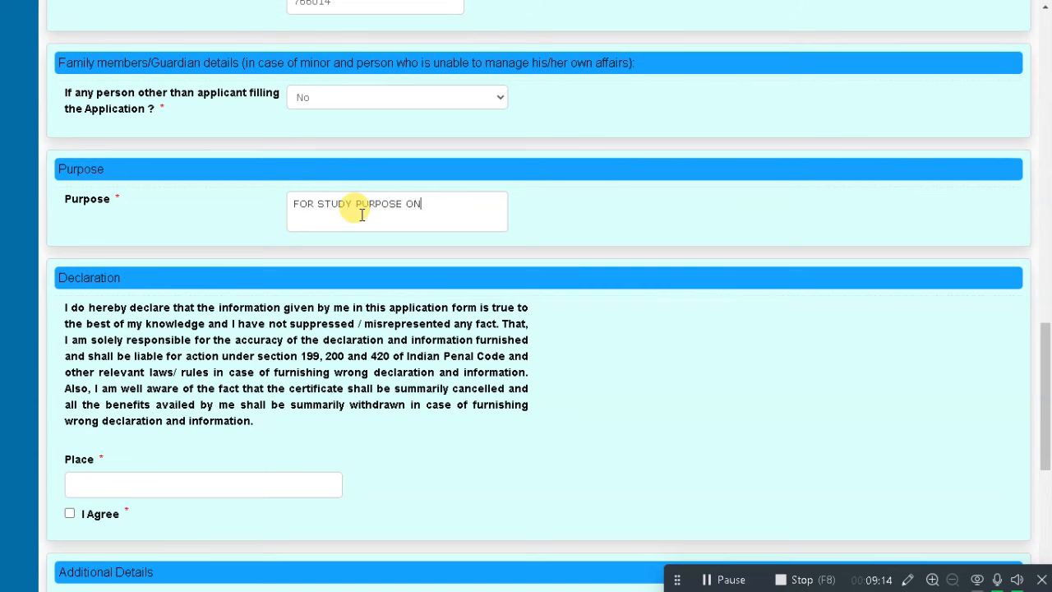
{"action": "type", "text": "LY"}
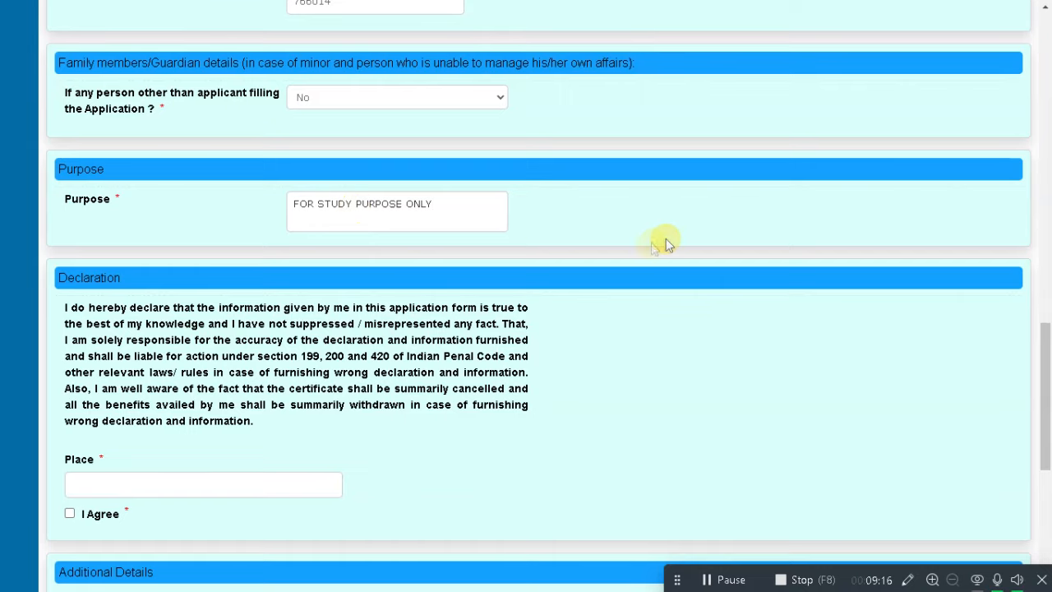
Enter the applicant's village as the Place in the Declaration section and agree to the declaration
{"action": "scroll", "coordinate": [555, 283], "scroll_direction": "down", "scroll_amount": 3}
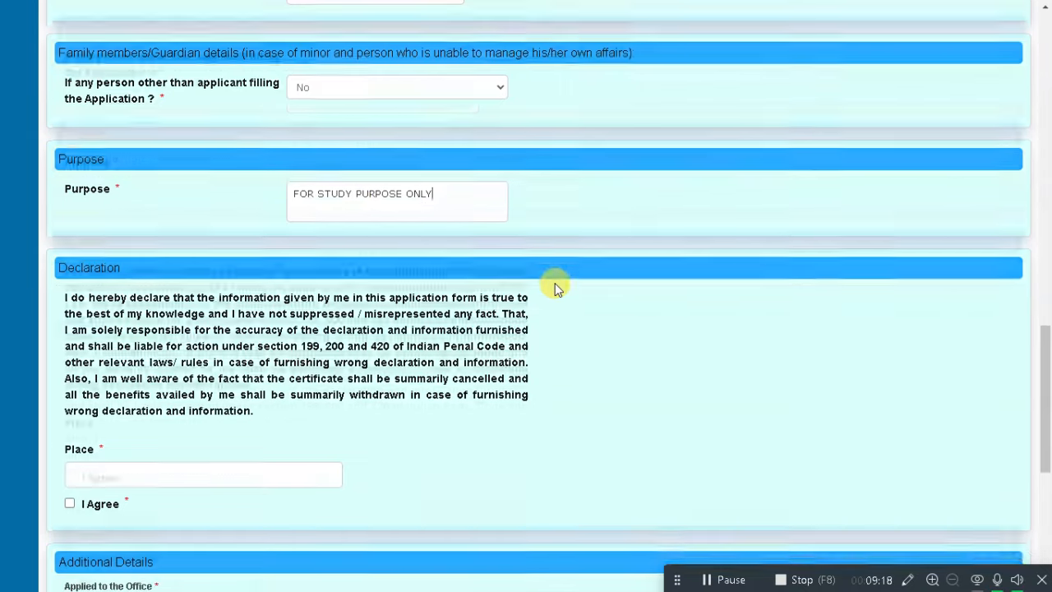
{"action": "left_click", "coordinate": [154, 277]}
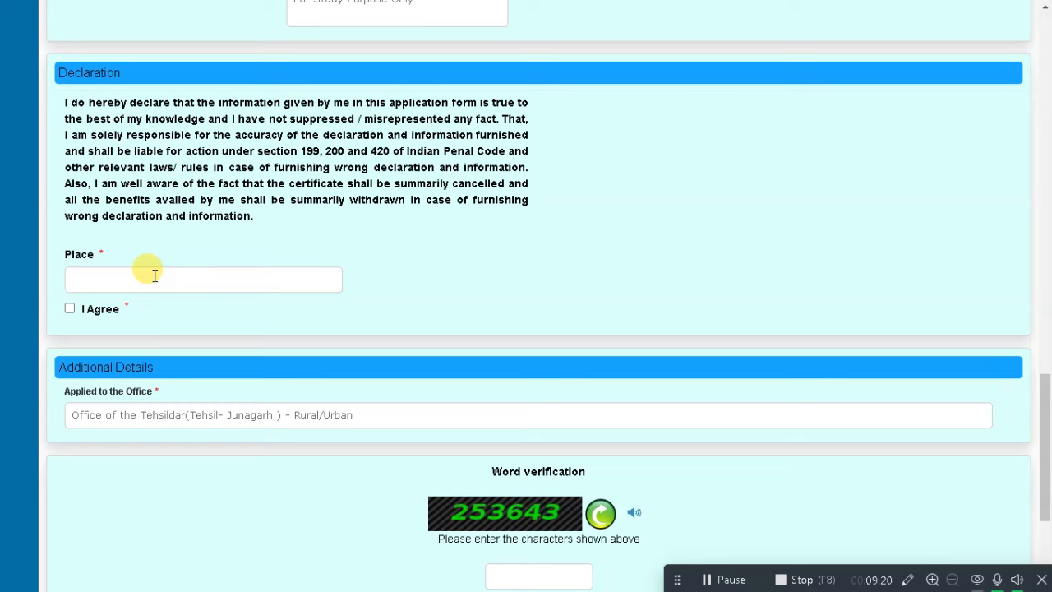
{"action": "type", "text": "PANDKUL"}
{"action": "key", "text": "BackSpace"}
{"action": "key", "text": "BackSpace"}
{"action": "key", "text": "BackSpace"}
{"action": "key", "text": "BackSpace"}
{"action": "key", "text": "BackSpace"}
{"action": "key", "text": "BackSpace"}
{"action": "type", "text": "BUDHIPADAR"}
{"action": "left_click", "coordinate": [97, 310]}
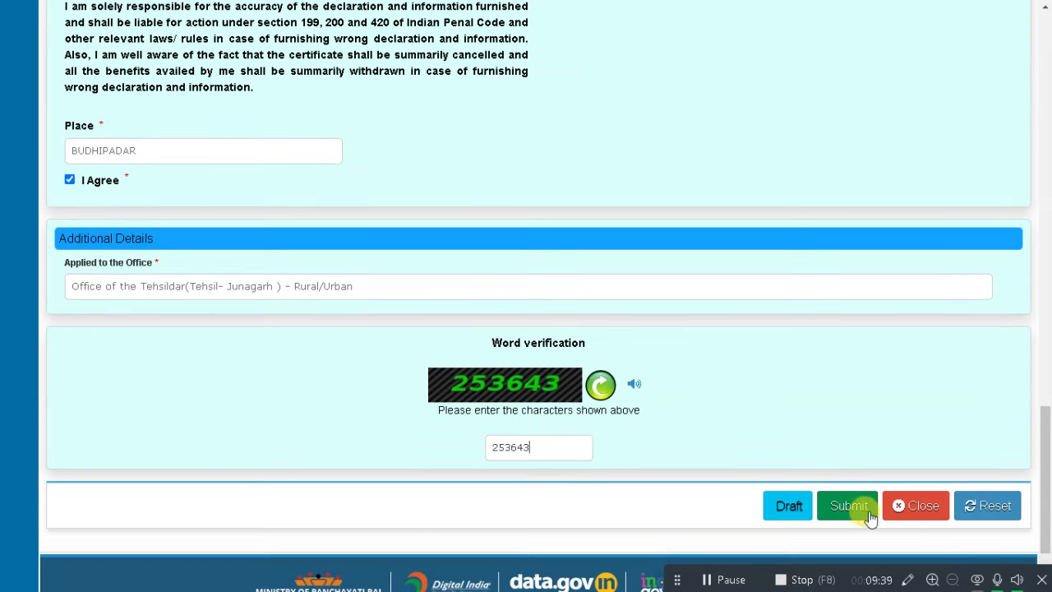
Try to submit the application form, and clear the word verification entry so the characters can be re-entered
{"action": "left_click", "coordinate": [846, 506]}
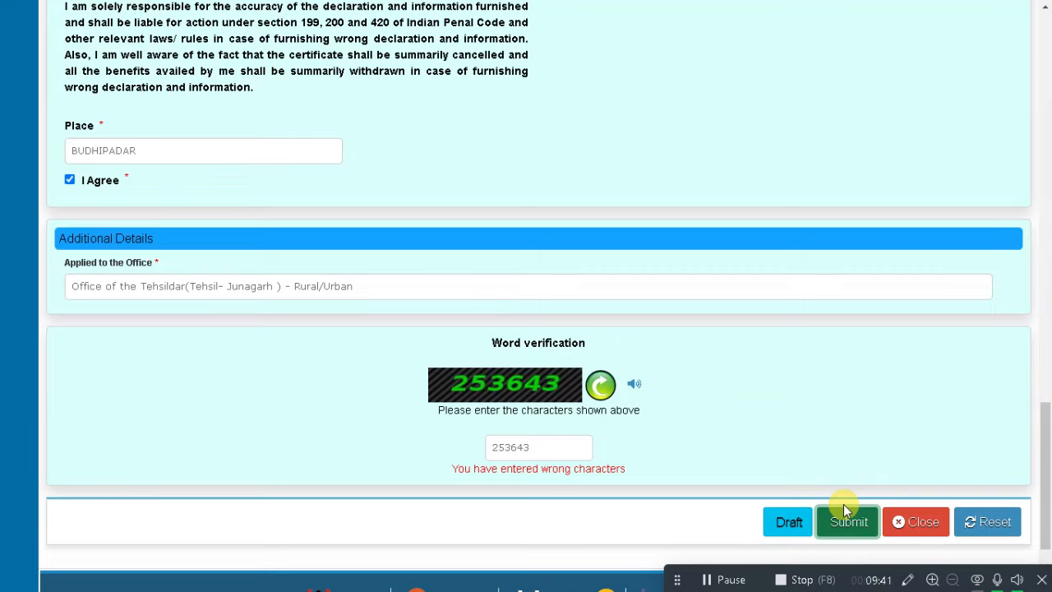
{"action": "left_click_drag", "start_coordinate": [551, 449], "coordinate": [341, 465]}
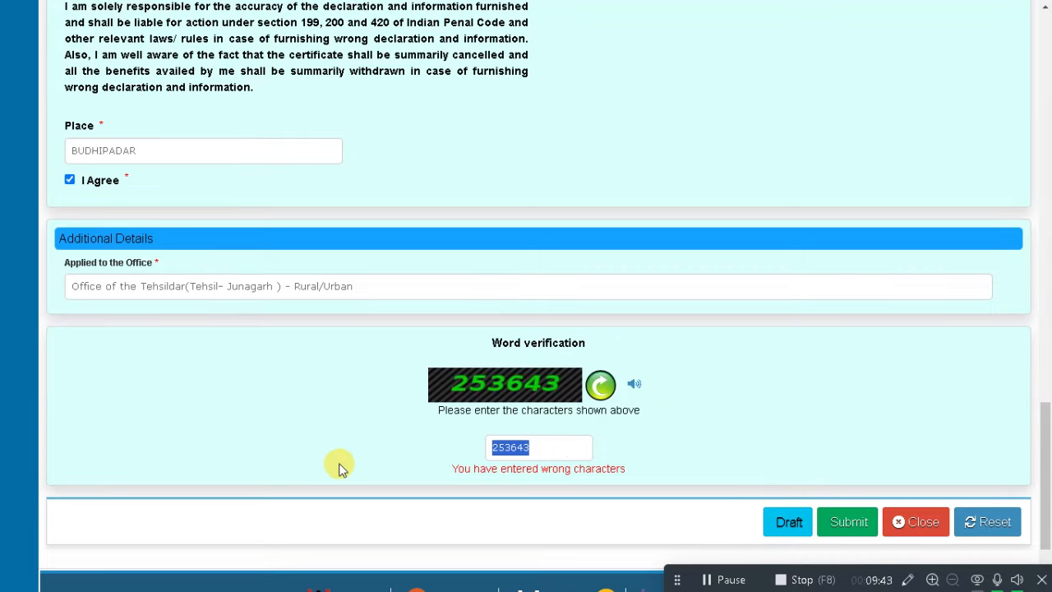
{"action": "key", "text": "BackSpace"}
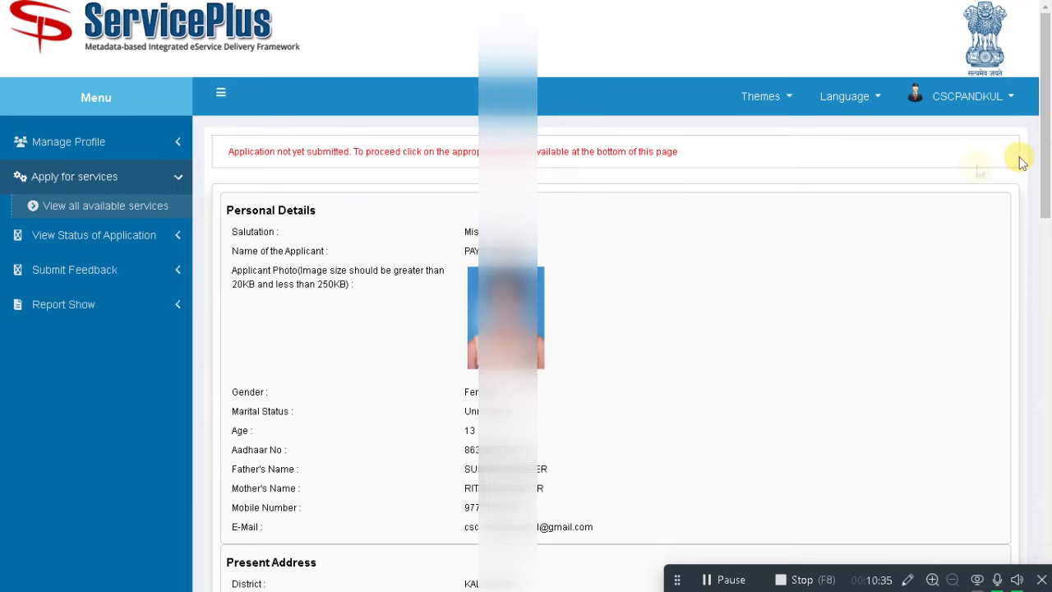
Review the draft application's details and proceed to attaching the annexure
{"action": "left_click_drag", "start_coordinate": [1047, 125], "coordinate": [1047, 181]}
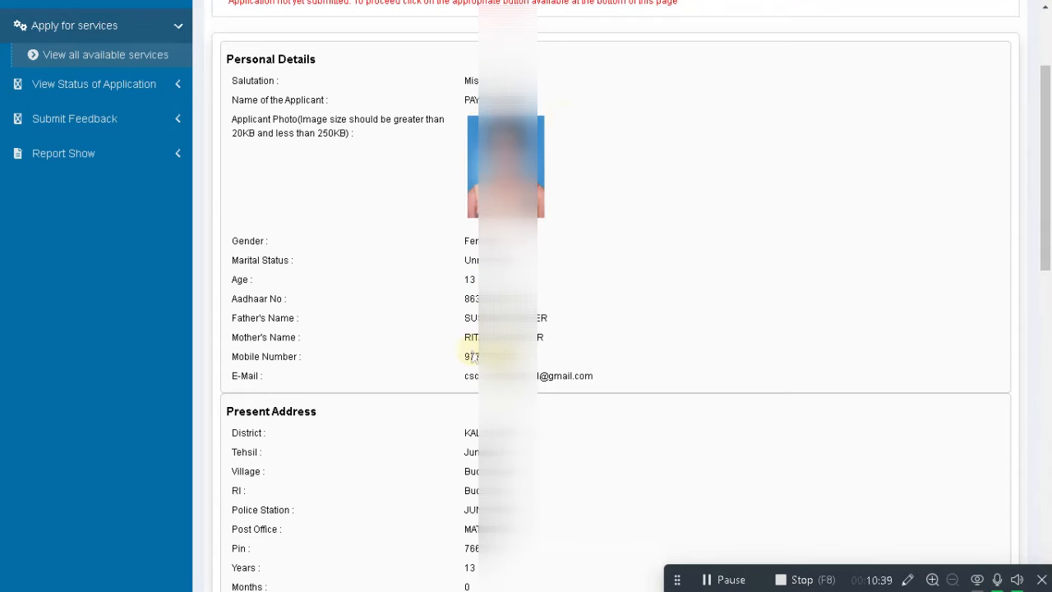
{"action": "left_click_drag", "start_coordinate": [1047, 145], "coordinate": [1046, 444]}
{"action": "left_click", "coordinate": [623, 402]}
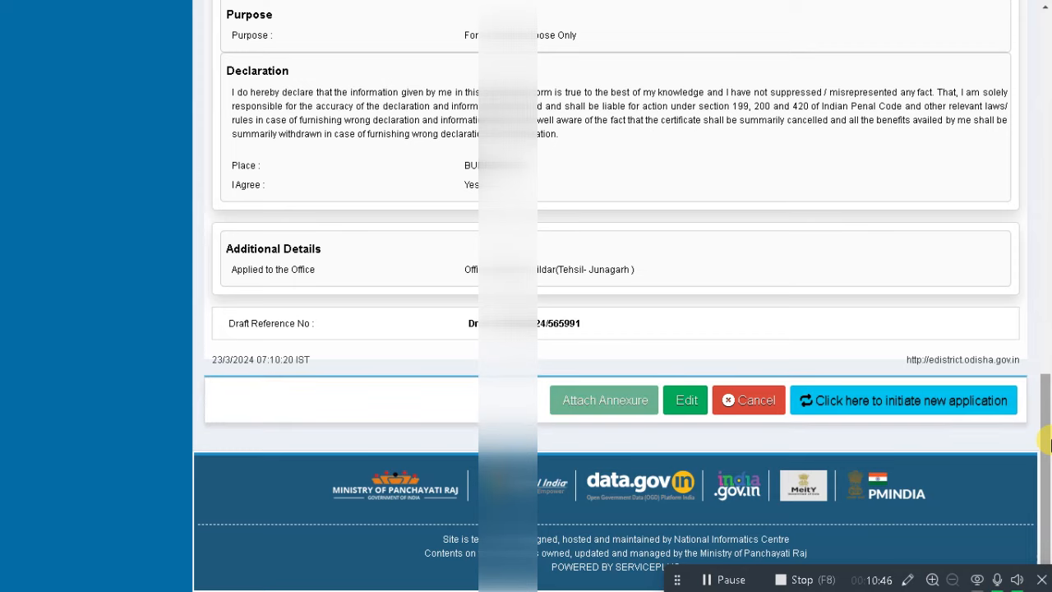
{"action": "left_click_drag", "start_coordinate": [1051, 444], "coordinate": [1050, 101]}
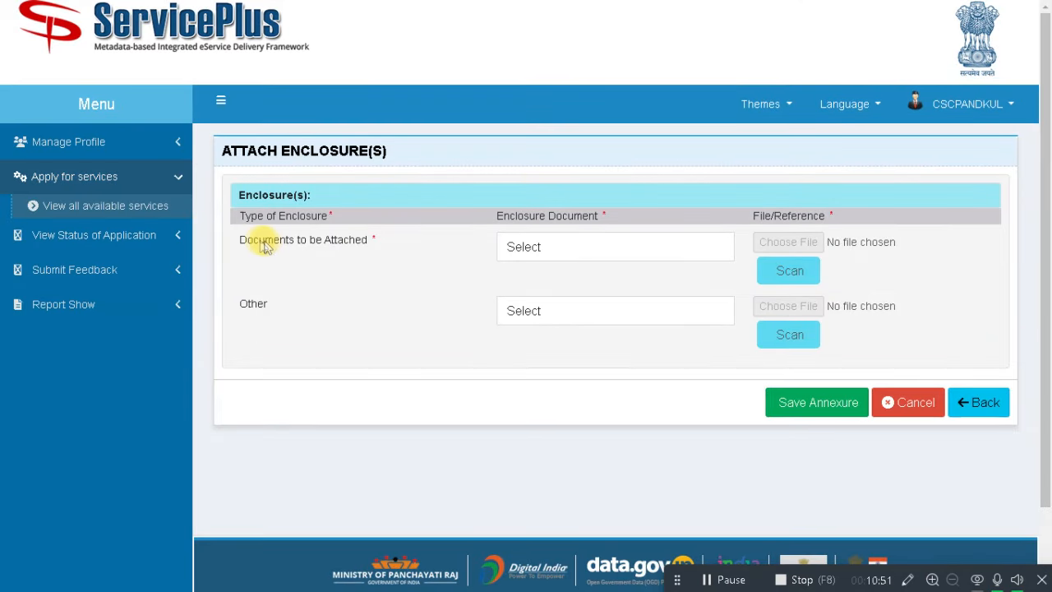
Attach AADHAR CARD.pdf as the EPIC/Aadhaar Card enclosure for Documents to be Attached
{"action": "left_click", "coordinate": [641, 247]}
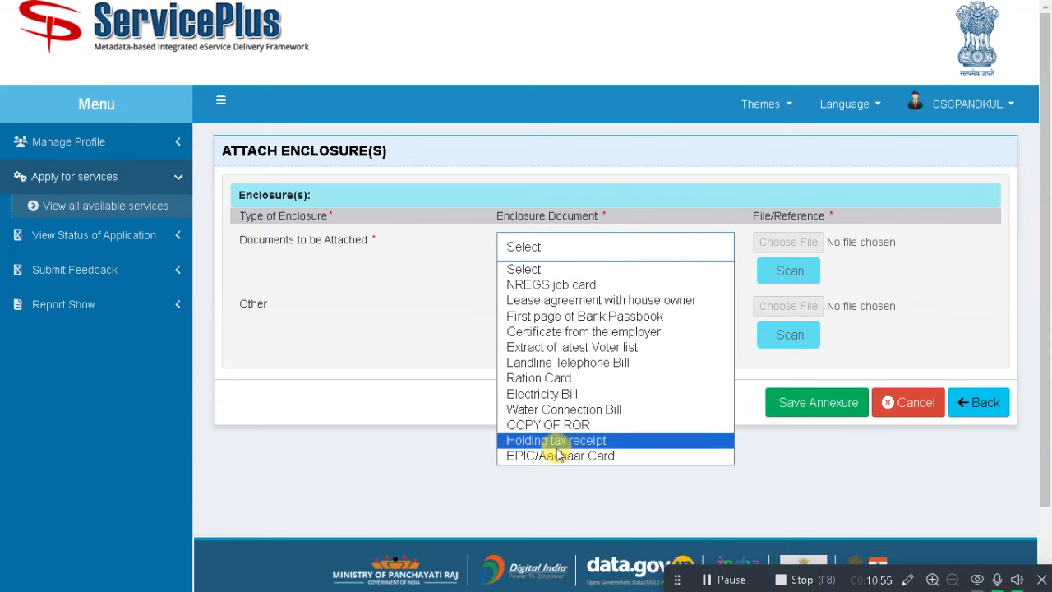
{"action": "left_click", "coordinate": [605, 457]}
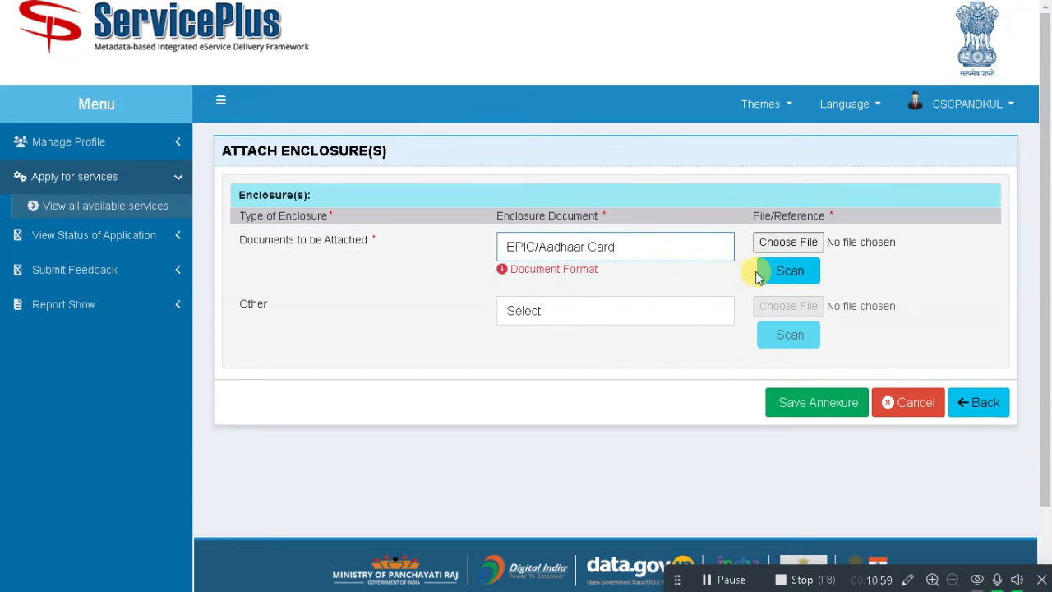
{"action": "left_click", "coordinate": [801, 242]}
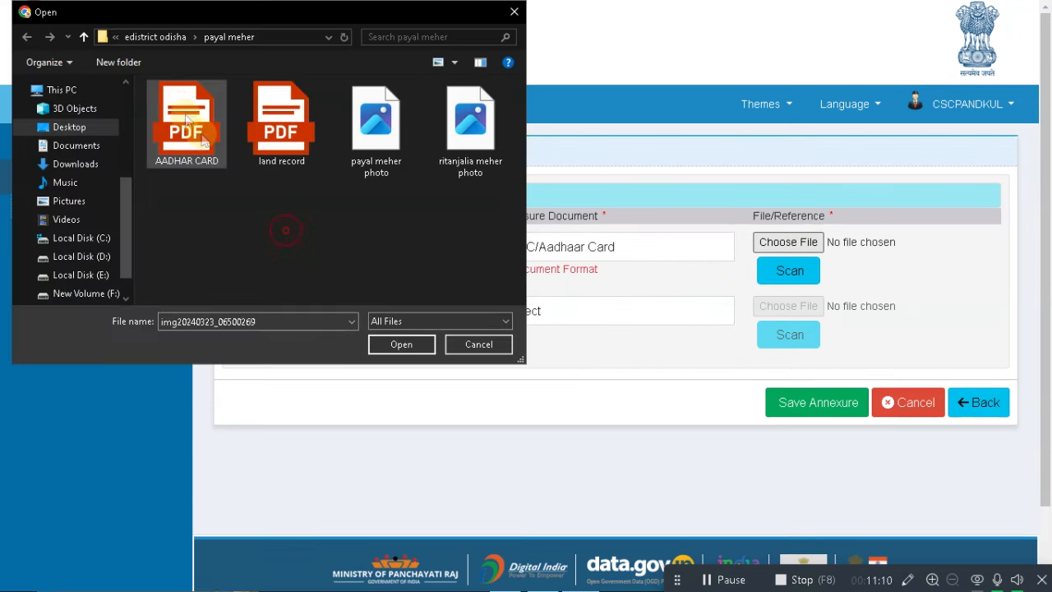
{"action": "left_click", "coordinate": [203, 141]}
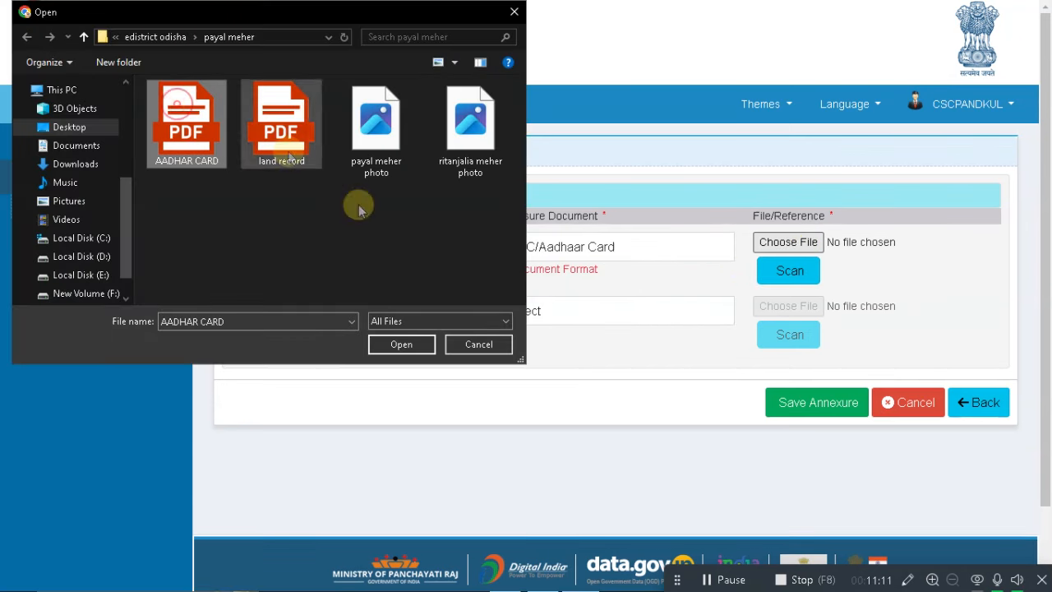
{"action": "left_click", "coordinate": [399, 343]}
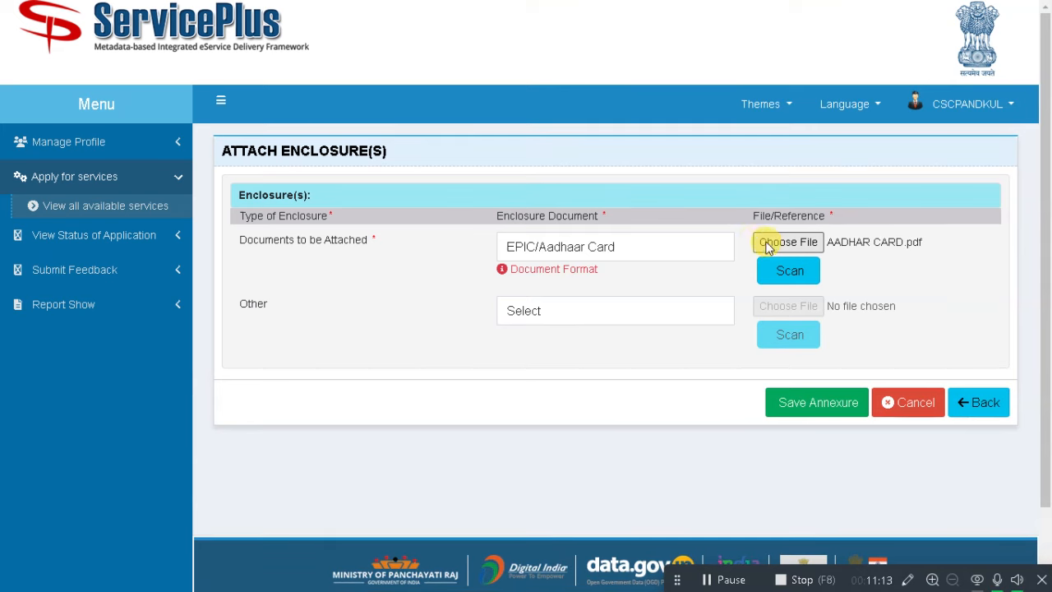
Set the Other enclosure's document type to Other and name the document DECLARATION FORM
{"action": "left_click", "coordinate": [592, 308]}
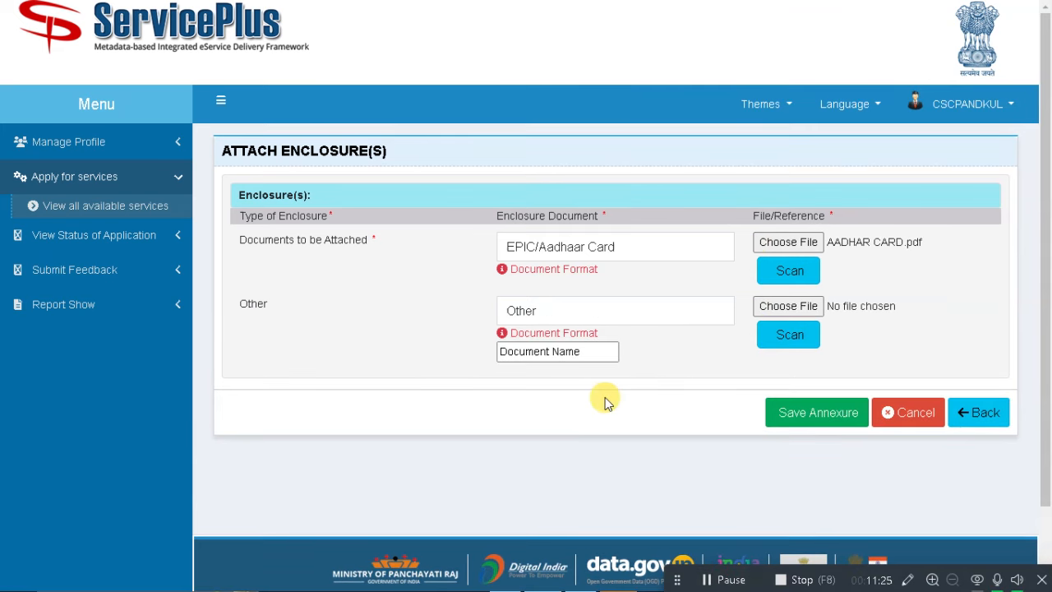
{"action": "left_click", "coordinate": [573, 305]}
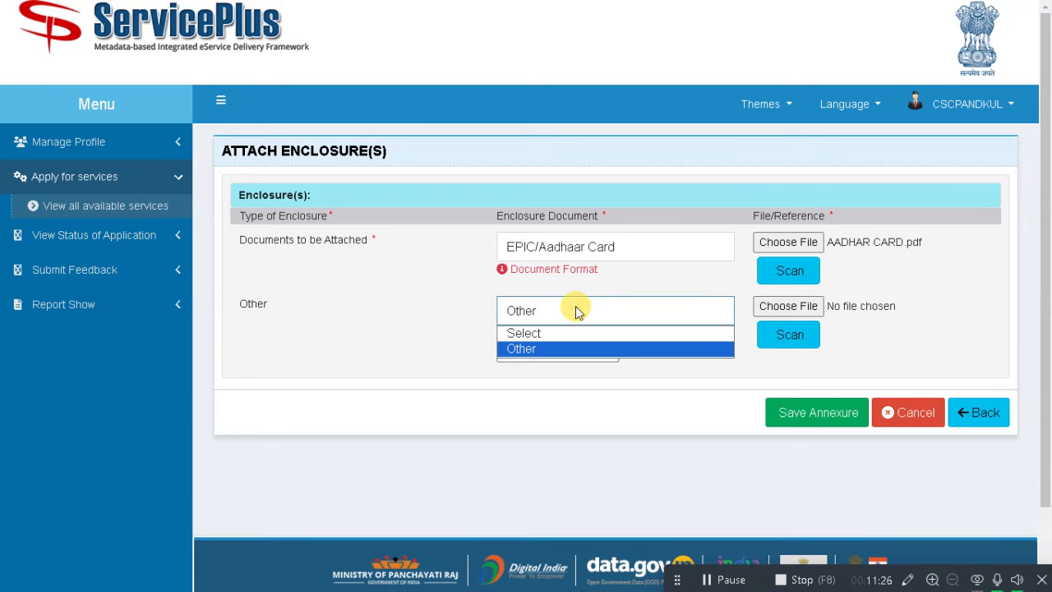
{"action": "left_click", "coordinate": [575, 311]}
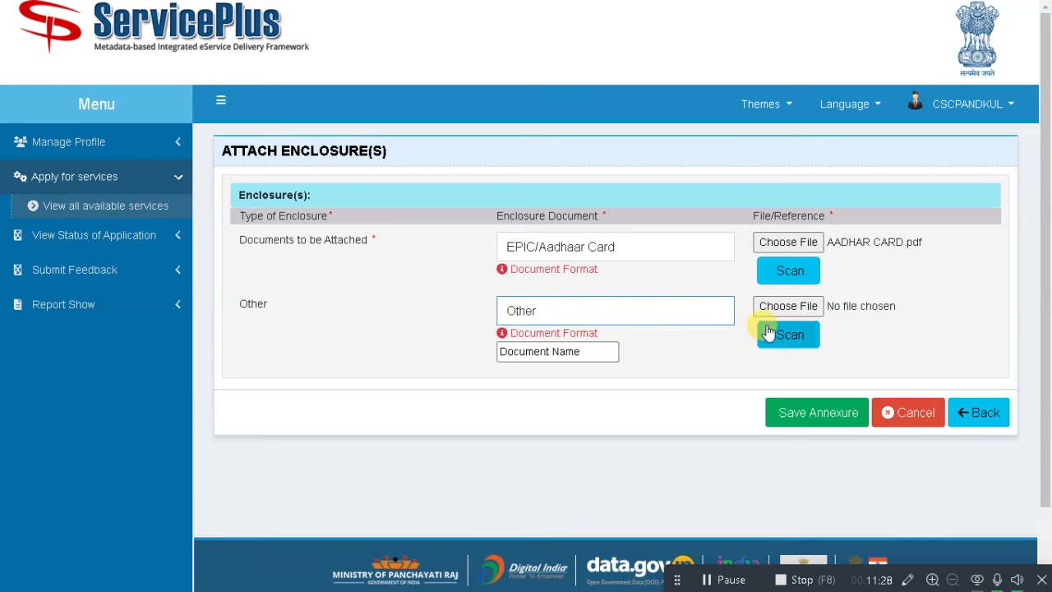
{"action": "left_click", "coordinate": [574, 349]}
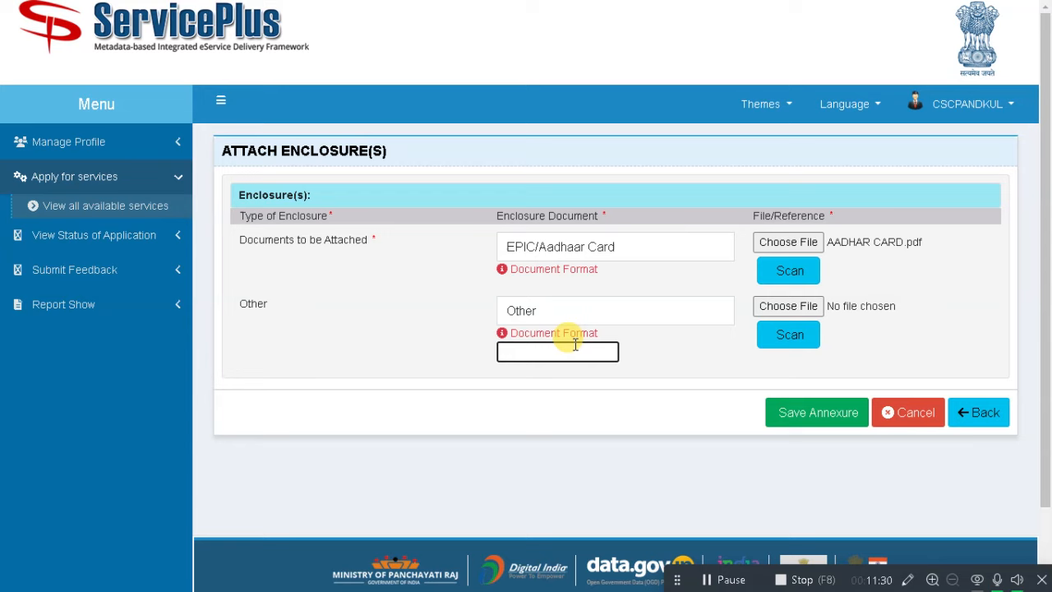
{"action": "type", "text": "DEC"}
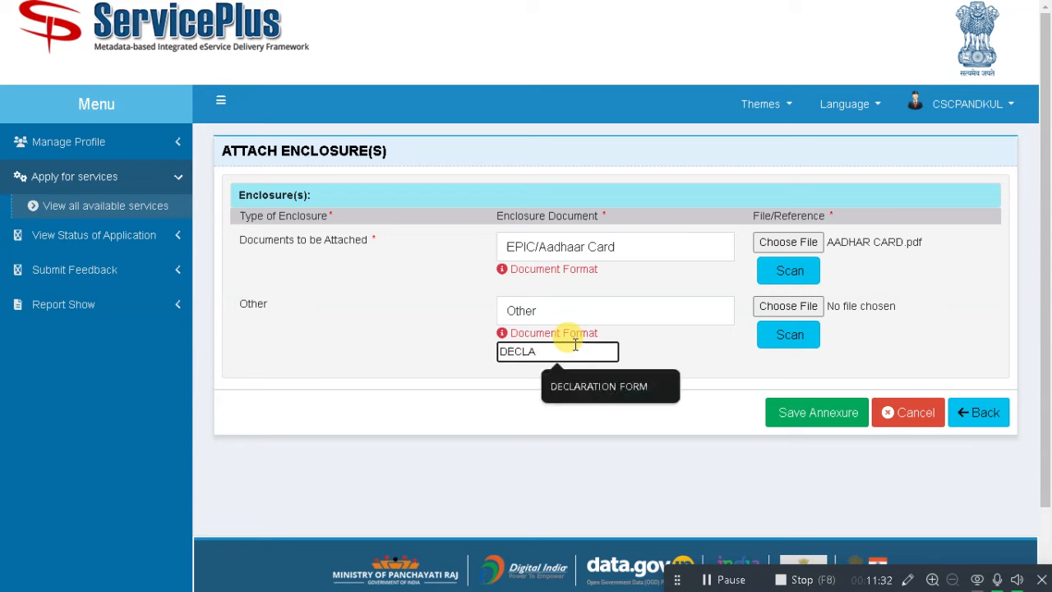
{"action": "type", "text": "LA"}
{"action": "left_click", "coordinate": [579, 384]}
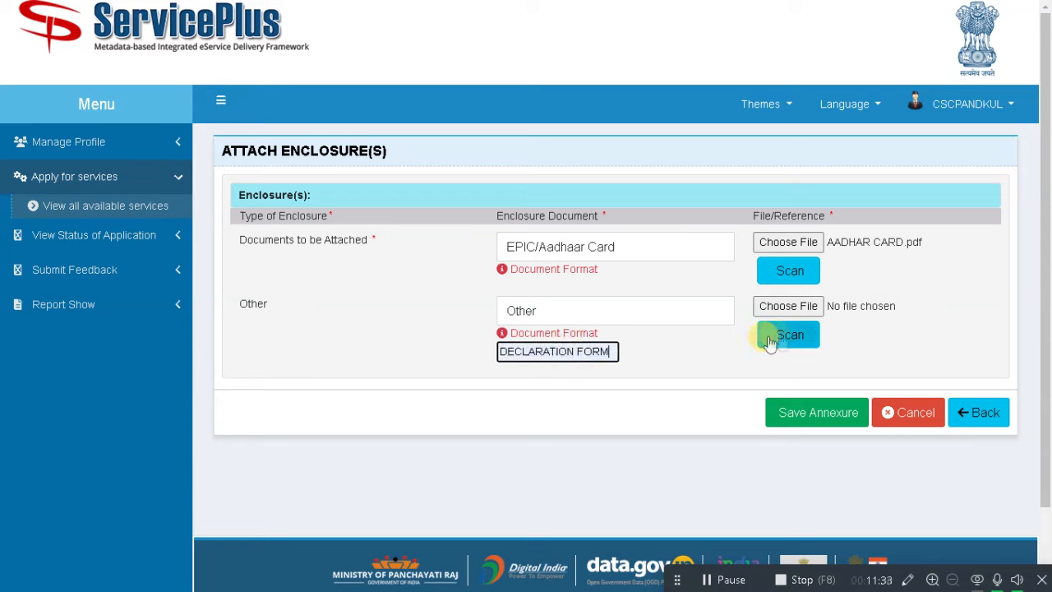
Attach DECLARATION FORM.pdf to the Other enclosure and save the annexure
{"action": "left_click", "coordinate": [816, 309]}
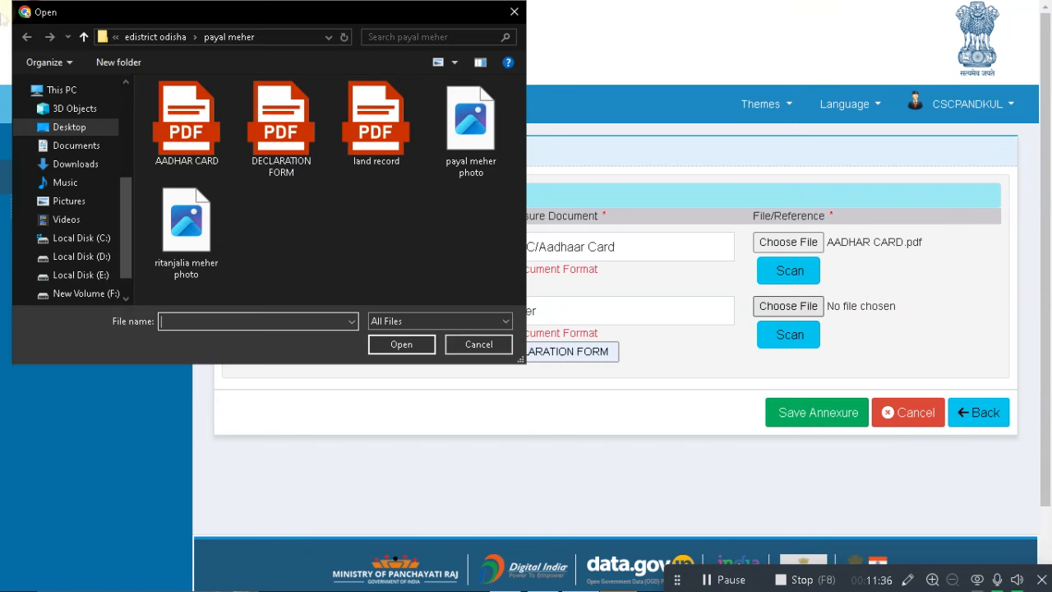
{"action": "left_click", "coordinate": [280, 131]}
{"action": "left_click", "coordinate": [398, 346]}
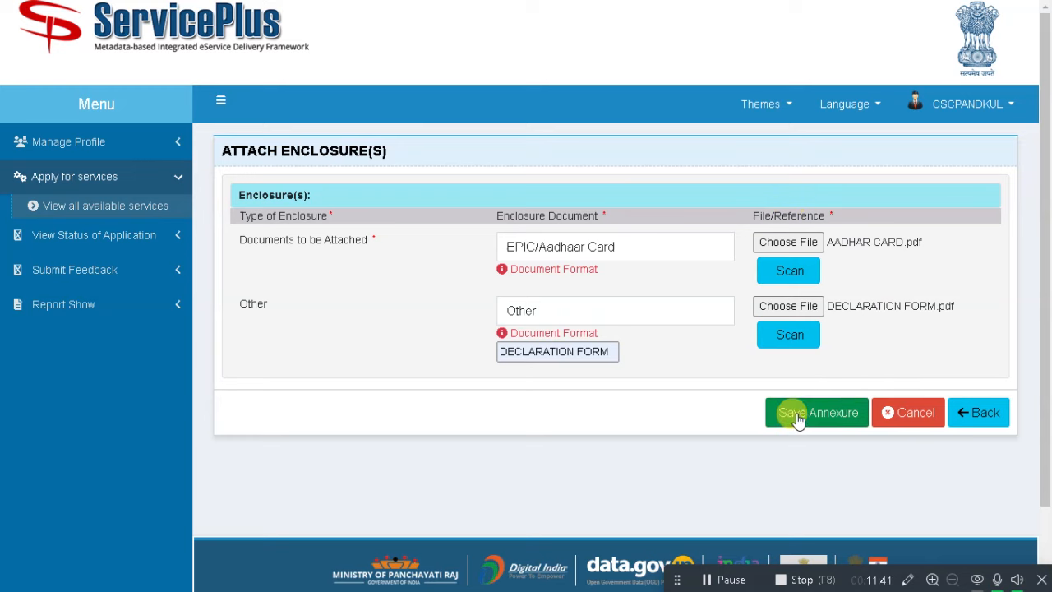
{"action": "left_click", "coordinate": [809, 420]}
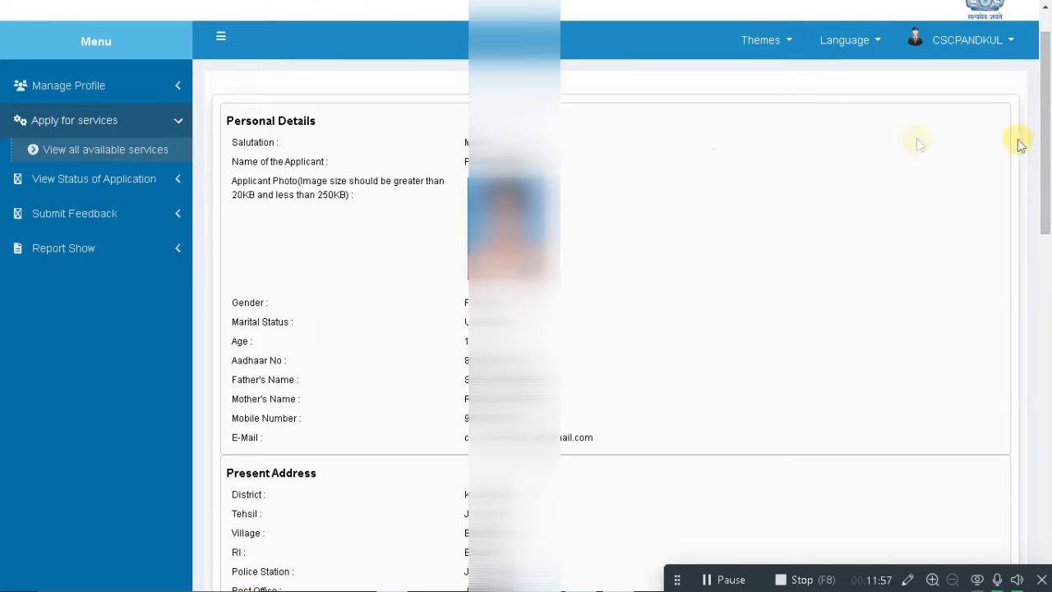
Submit the application with its annexures and export the acknowledgement to PDF
{"action": "left_click_drag", "start_coordinate": [1049, 120], "coordinate": [1049, 465]}
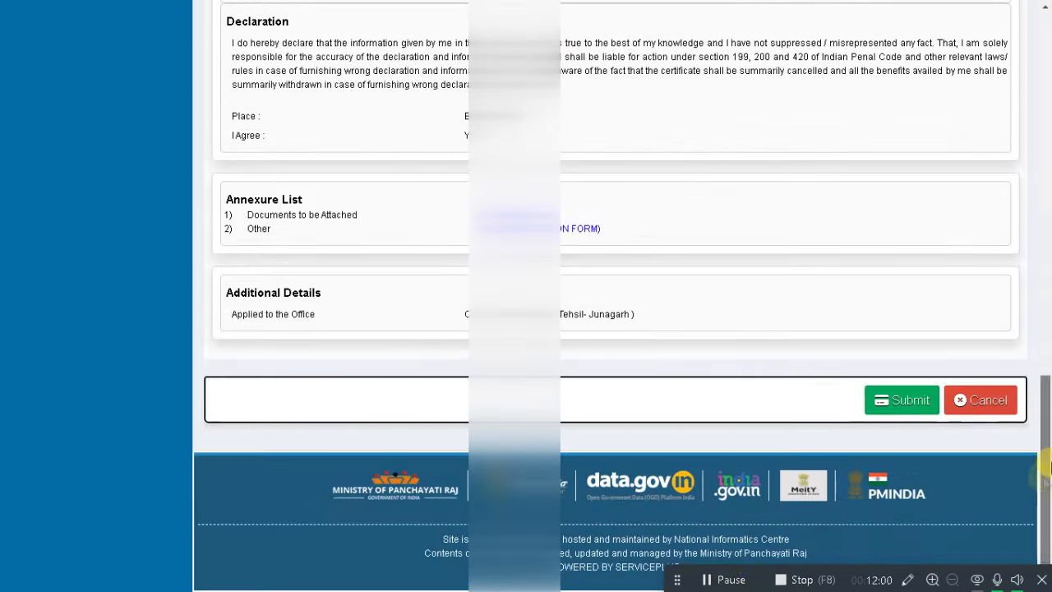
{"action": "left_click", "coordinate": [920, 405]}
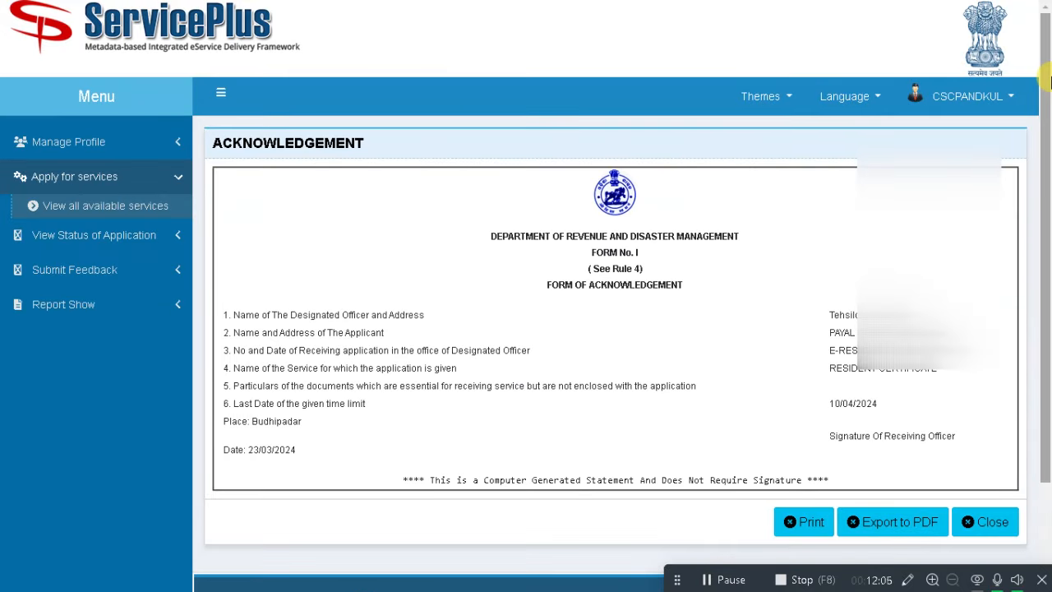
{"action": "scroll", "coordinate": [1045, 107], "scroll_direction": "down", "scroll_amount": 1}
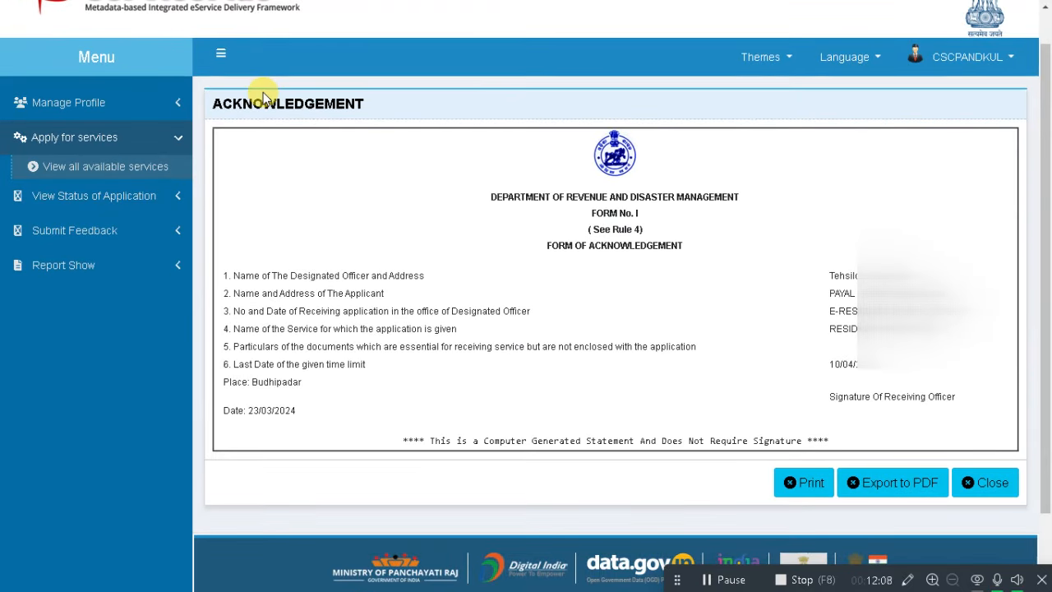
{"action": "left_click", "coordinate": [908, 487]}
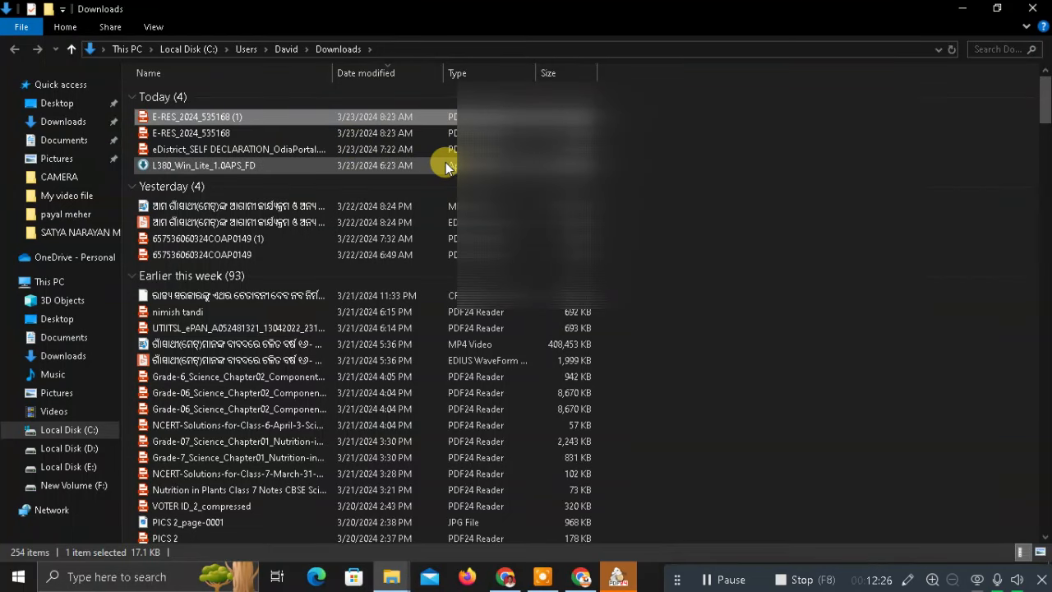
Switch to PDF24 Reader and view the exported acknowledgement in a maximized window
{"action": "left_click", "coordinate": [618, 576]}
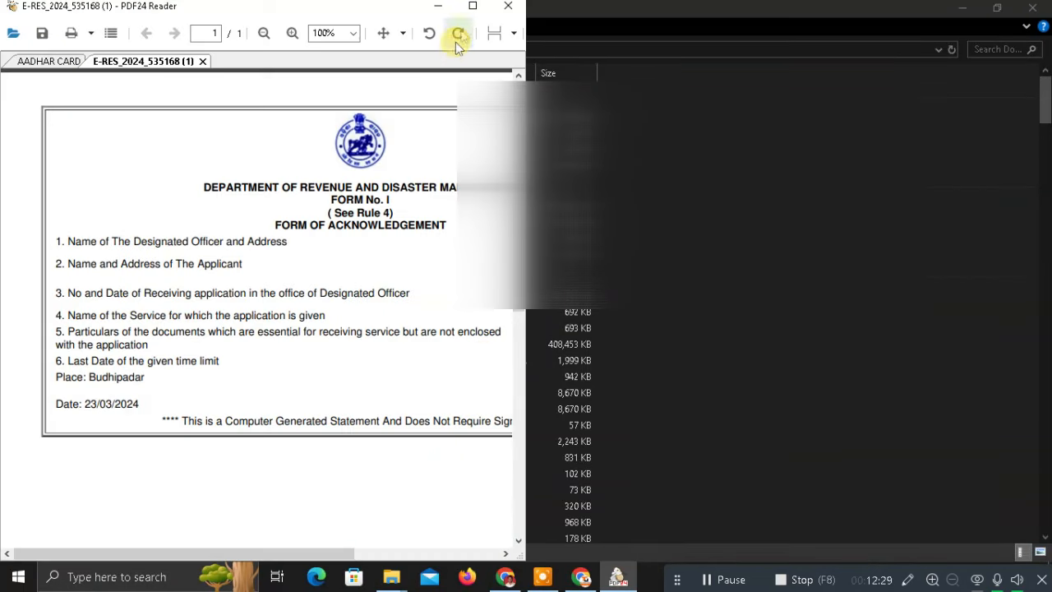
{"action": "left_click", "coordinate": [473, 6]}
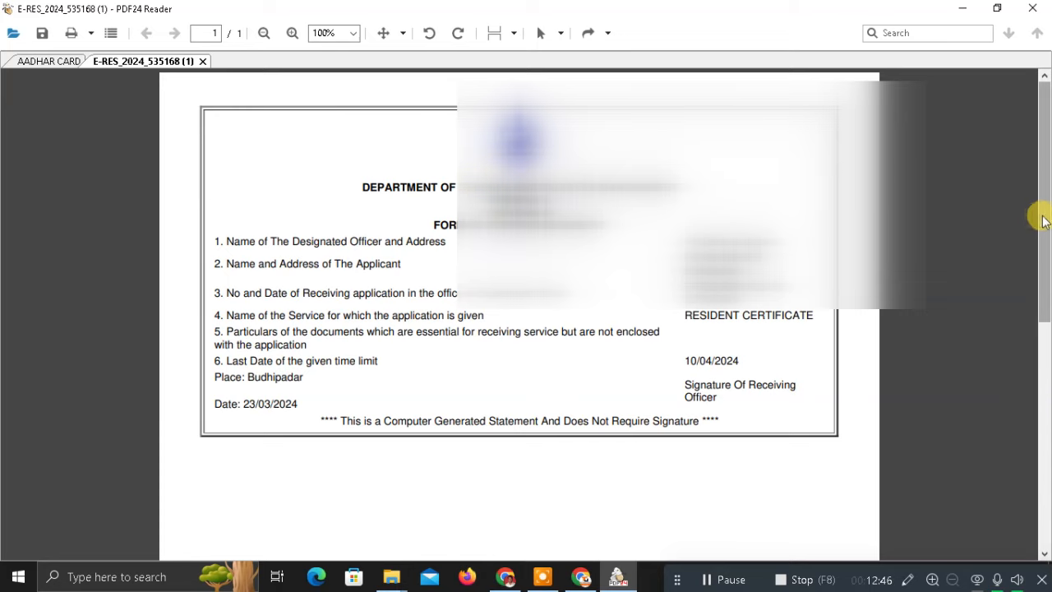
{"action": "left_click_drag", "start_coordinate": [1042, 218], "coordinate": [1044, 49]}
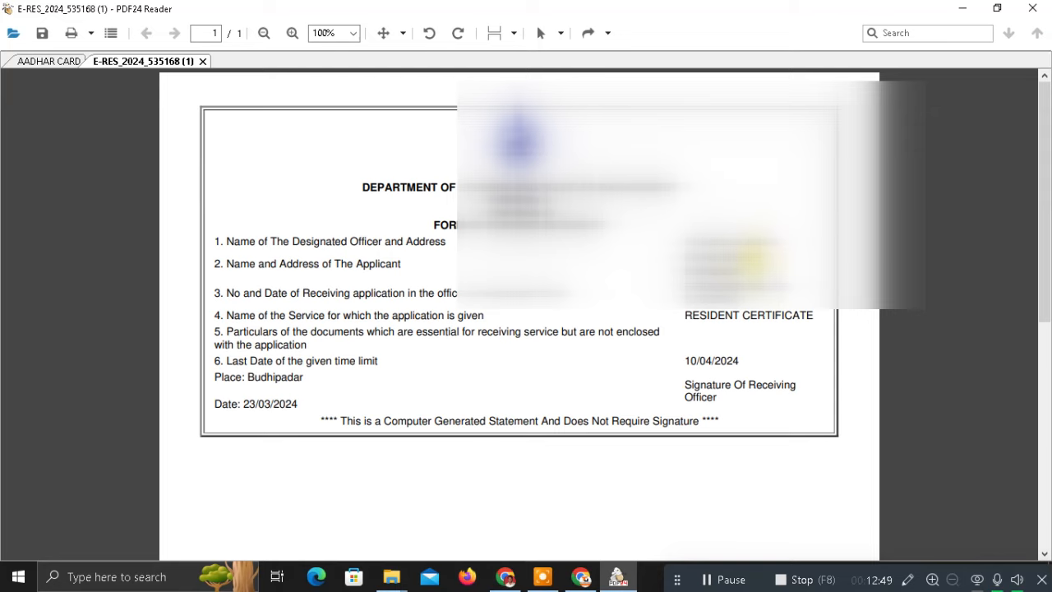